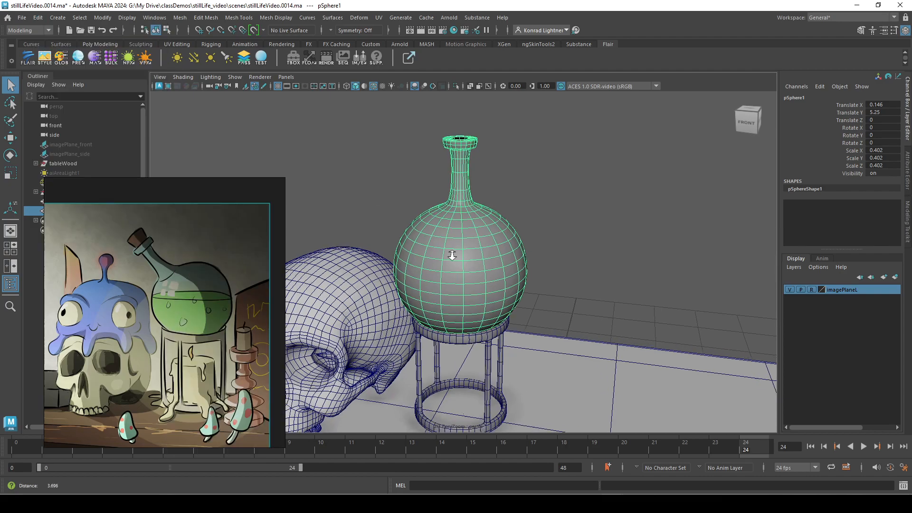
# Extrude all faces of the round flask.
pyautogui.scroll(-3, 572, 208)
pyautogui.moveTo(464, 182); pyautogui.dragTo(479, 212, button='right')
pyautogui.click(480, 219)
pyautogui.keyDown('alt'); pyautogui.moveTo(660, 280); pyautogui.dragTo(610, 257); pyautogui.keyUp('alt')
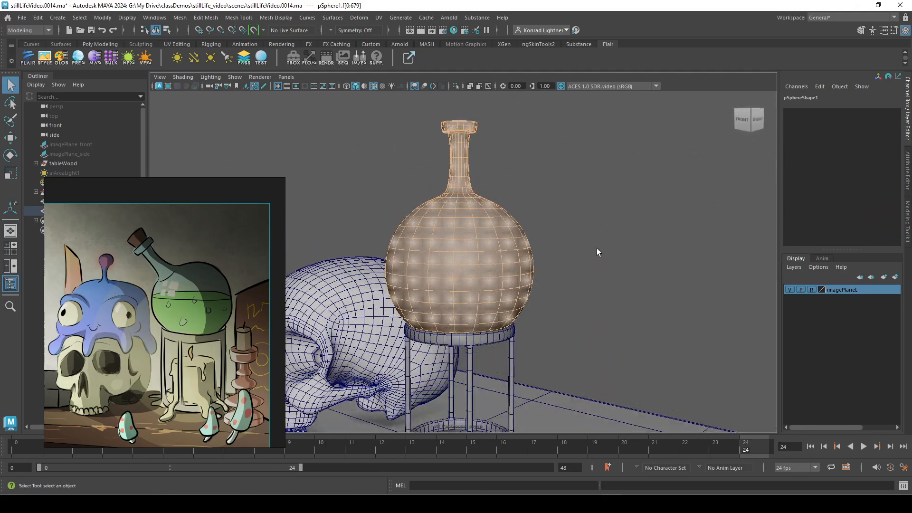
pyautogui.keyDown('shift'); pyautogui.rightClick(533, 172); pyautogui.keyUp('shift')
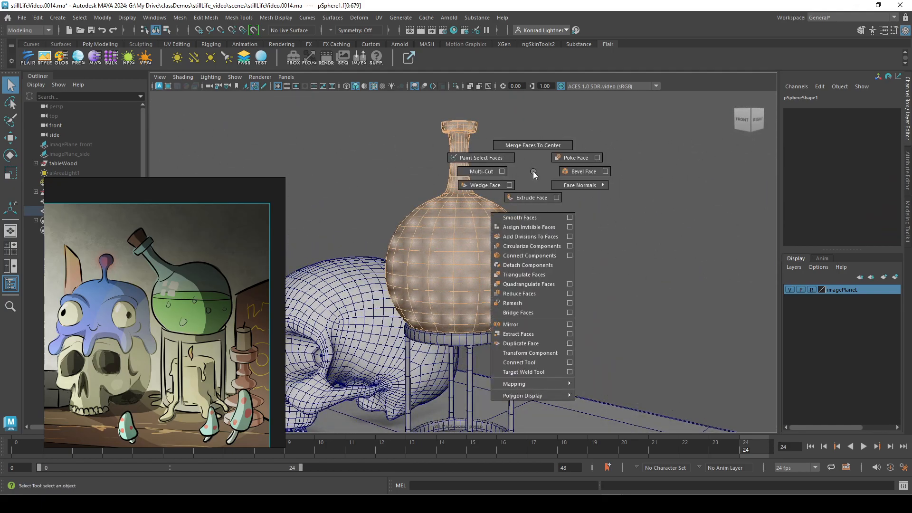
pyautogui.click(532, 197)
pyautogui.keyDown('alt'); pyautogui.moveTo(594, 314); pyautogui.dragTo(614, 345, button='right'); pyautogui.keyUp('alt')
pyautogui.keyDown('alt'); pyautogui.moveTo(615, 345); pyautogui.dragTo(574, 241, button='middle'); pyautogui.keyUp('alt')
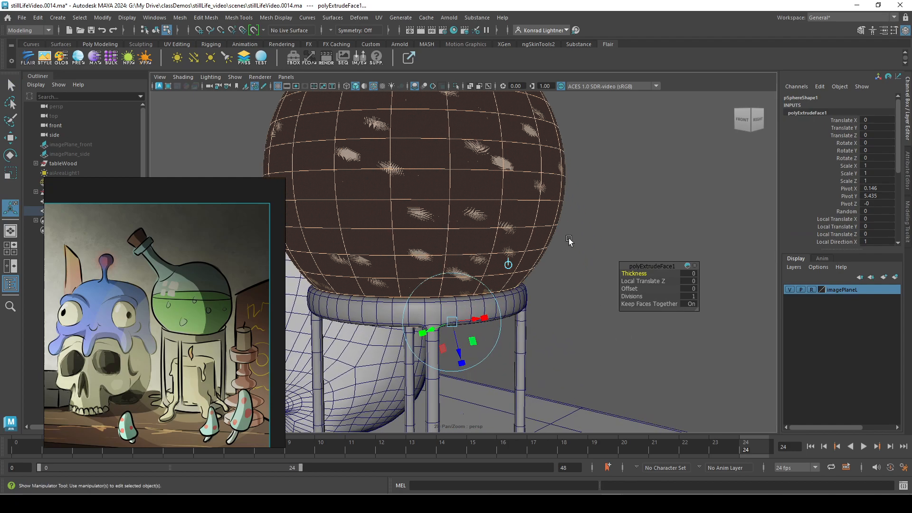
pyautogui.keyDown('alt'); pyautogui.moveTo(574, 240); pyautogui.dragTo(589, 261, button='right'); pyautogui.keyUp('alt')
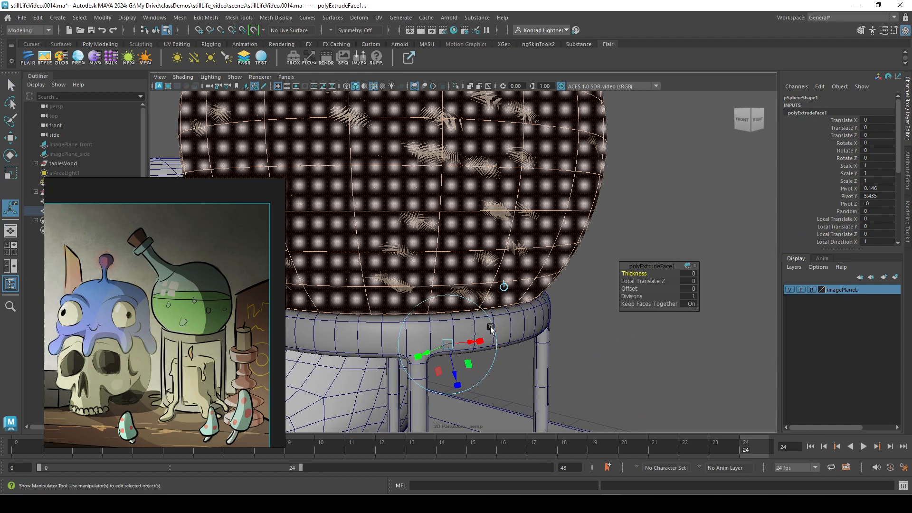
# Try an extrusion thickness of 0.1 on the flask.
pyautogui.click(692, 275)
pyautogui.write('1')
pyautogui.keyDown('alt'); pyautogui.moveTo(635, 400); pyautogui.dragTo(473, 346, button='right'); pyautogui.keyUp('alt')
pyautogui.keyDown('alt'); pyautogui.moveTo(562, 329); pyautogui.dragTo(518, 257, button='right'); pyautogui.keyUp('alt')
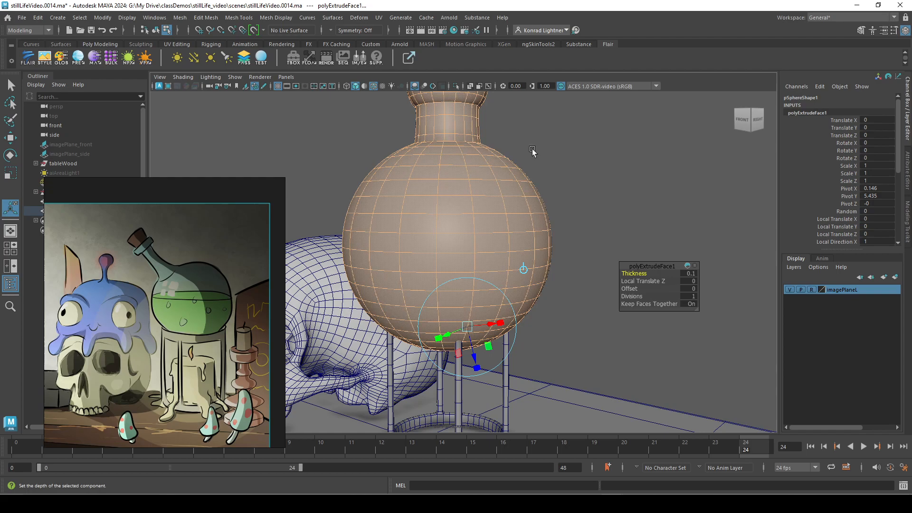
# Display the scene in wireframe and set the flask's extrusion thickness to -0.01.
pyautogui.press('4')
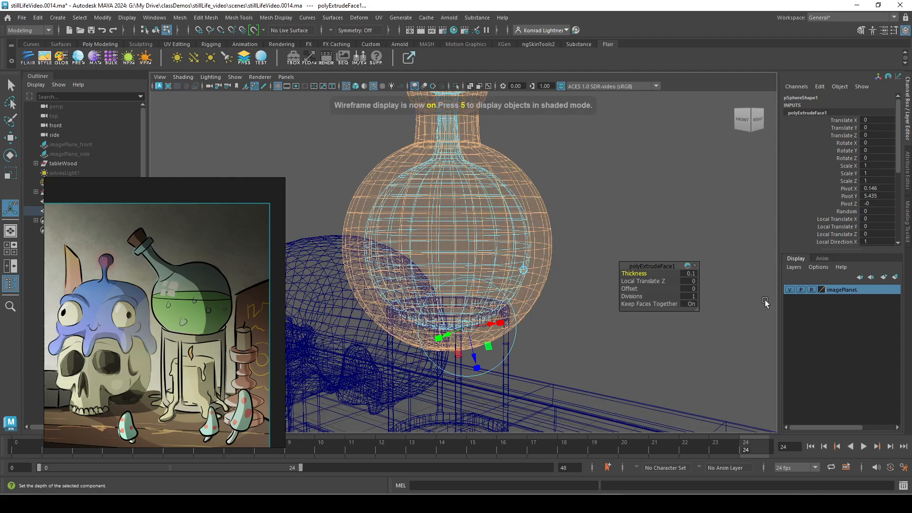
pyautogui.write('-0')
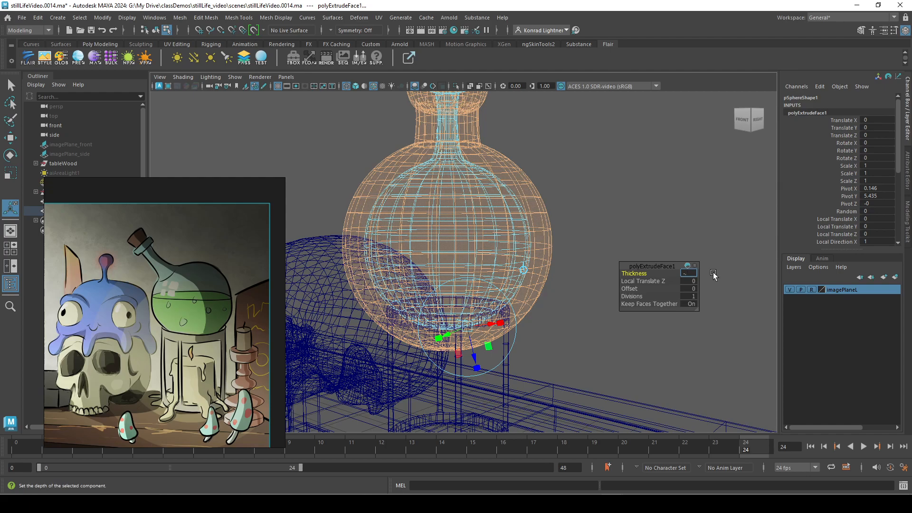
pyautogui.write('.01')
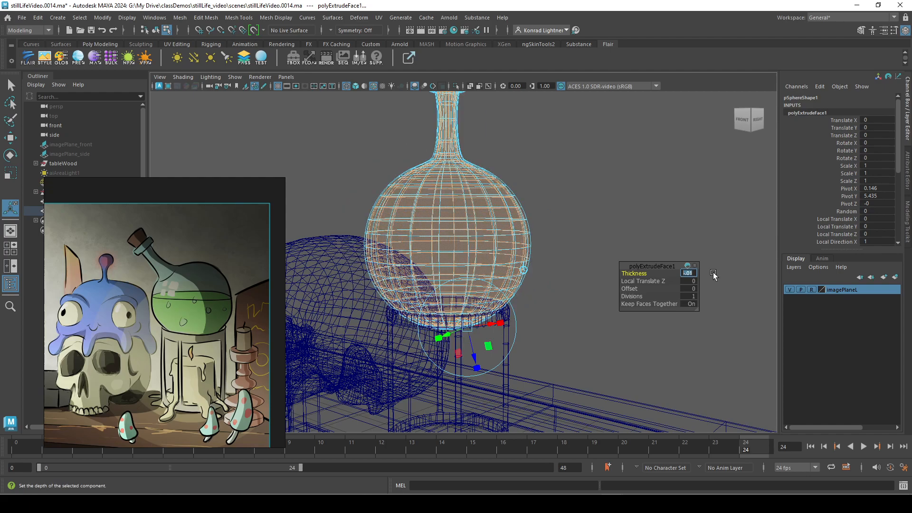
pyautogui.press('Return')
# Examine the flask's wall thickness in wireframe from the body up to the neck.
pyautogui.keyDown('alt'); pyautogui.moveTo(344, 333); pyautogui.dragTo(413, 370, button='middle'); pyautogui.keyUp('alt')
pyautogui.keyDown('alt'); pyautogui.moveTo(413, 370); pyautogui.dragTo(515, 378, button='right'); pyautogui.keyUp('alt')
pyautogui.keyDown('alt'); pyautogui.moveTo(395, 313); pyautogui.dragTo(357, 476, button='middle'); pyautogui.keyUp('alt')
pyautogui.keyDown('alt'); pyautogui.moveTo(447, 296); pyautogui.dragTo(406, 97, button='middle'); pyautogui.keyUp('alt')
pyautogui.keyDown('alt'); pyautogui.moveTo(527, 176); pyautogui.dragTo(461, 252, button='right'); pyautogui.keyUp('alt')
pyautogui.keyDown('alt'); pyautogui.moveTo(461, 252); pyautogui.dragTo(480, 324, button='middle'); pyautogui.keyUp('alt')
pyautogui.keyDown('alt'); pyautogui.moveTo(480, 324); pyautogui.dragTo(533, 285); pyautogui.keyUp('alt')
pyautogui.keyDown('alt'); pyautogui.moveTo(533, 286); pyautogui.dragTo(534, 225, button='middle'); pyautogui.keyUp('alt')
pyautogui.keyDown('alt'); pyautogui.moveTo(533, 225); pyautogui.dragTo(539, 159); pyautogui.keyUp('alt')
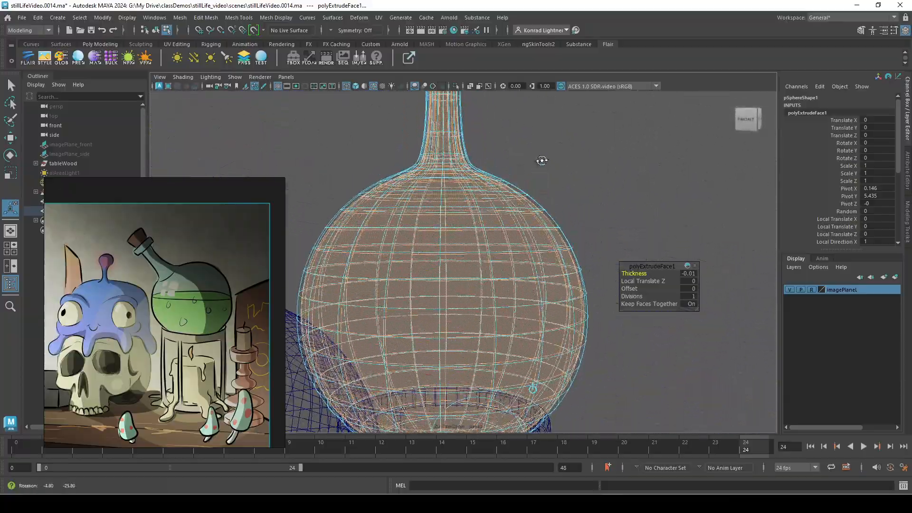
# Set the flask's extrusion thickness to -0.015.
pyautogui.click(696, 272)
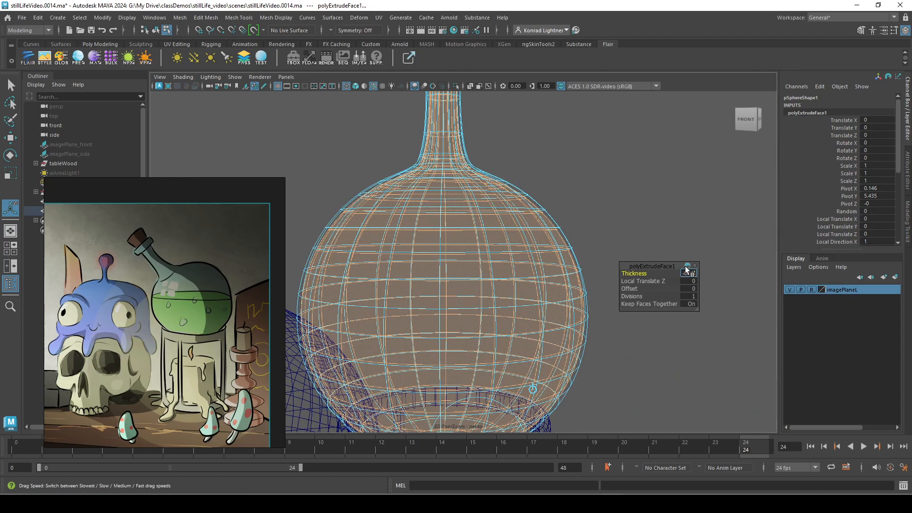
pyautogui.doubleClick(694, 276)
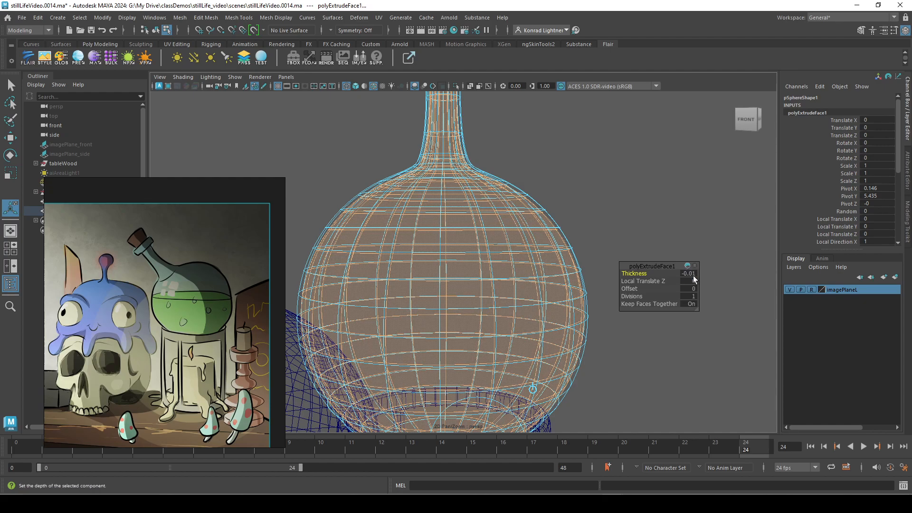
pyautogui.click(695, 275)
pyautogui.write('5')
pyautogui.press('Return')
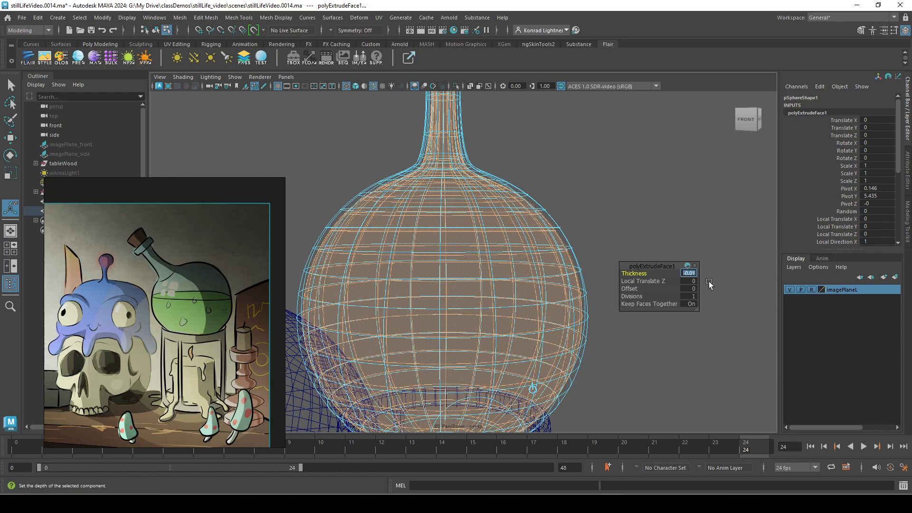
pyautogui.keyDown('alt'); pyautogui.moveTo(611, 301); pyautogui.dragTo(443, 287, button='right'); pyautogui.keyUp('alt')
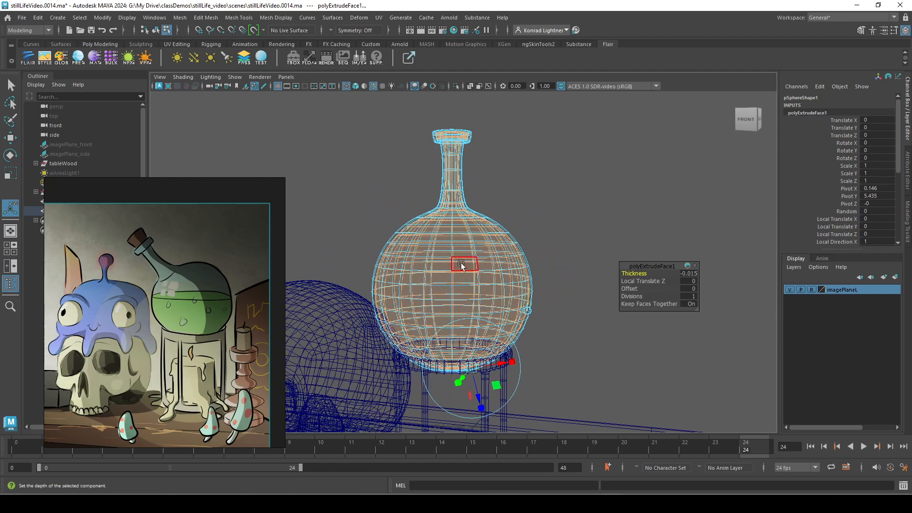
# Return the flask to object mode and frame it in shaded display.
pyautogui.moveTo(480, 229); pyautogui.dragTo(532, 205, button='right')
pyautogui.click(578, 191)
pyautogui.click(522, 222)
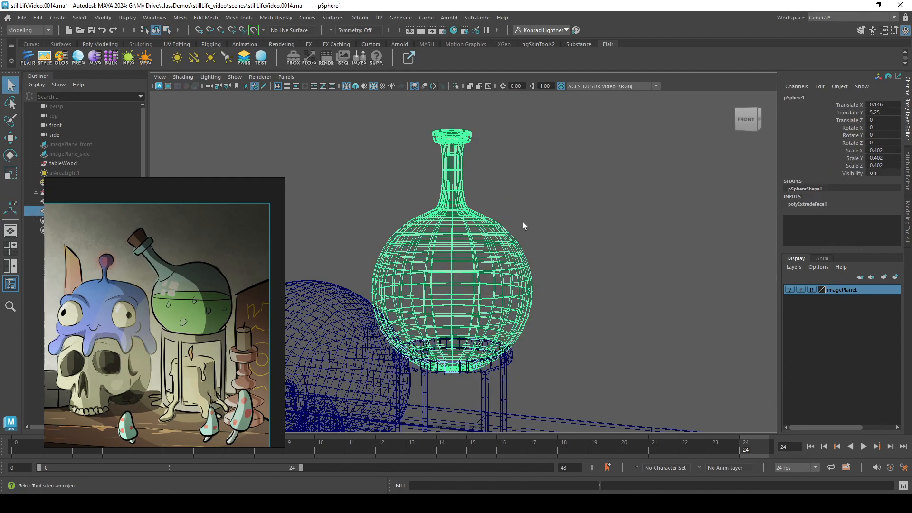
pyautogui.press('f')
pyautogui.press('5')
pyautogui.moveTo(643, 236)
pyautogui.keyDown('alt'); pyautogui.mouseDown()
pyautogui.moveTo(528, 218)
pyautogui.moveTo(619, 244)
pyautogui.mouseUp(); pyautogui.keyUp('alt')
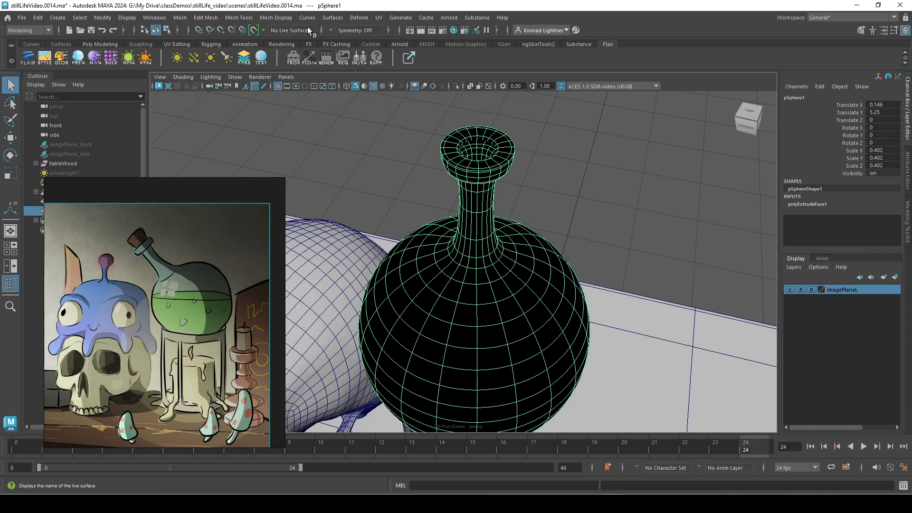
# Reverse the flask's normals and reselect the flask.
pyautogui.click(277, 19)
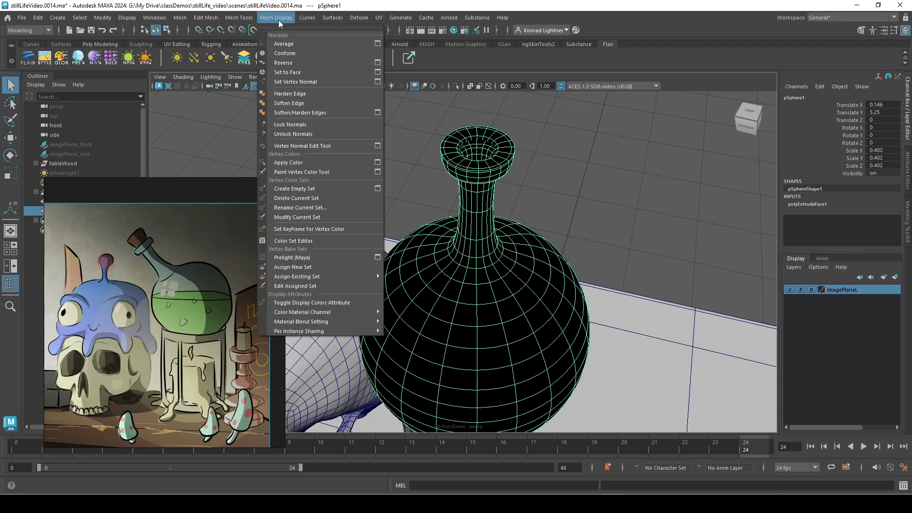
pyautogui.click(300, 62)
pyautogui.click(726, 239)
pyautogui.click(458, 251)
# Check the inside of the flask's opening up close and switch off its smooth preview.
pyautogui.keyDown('alt'); pyautogui.moveTo(524, 188); pyautogui.dragTo(528, 302, button='middle'); pyautogui.keyUp('alt')
pyautogui.keyDown('alt'); pyautogui.moveTo(528, 301); pyautogui.dragTo(618, 371, button='right'); pyautogui.keyUp('alt')
pyautogui.keyDown('alt'); pyautogui.moveTo(549, 276); pyautogui.dragTo(420, 245); pyautogui.keyUp('alt')
pyautogui.keyDown('alt'); pyautogui.moveTo(420, 245); pyautogui.dragTo(455, 166, button='right'); pyautogui.keyUp('alt')
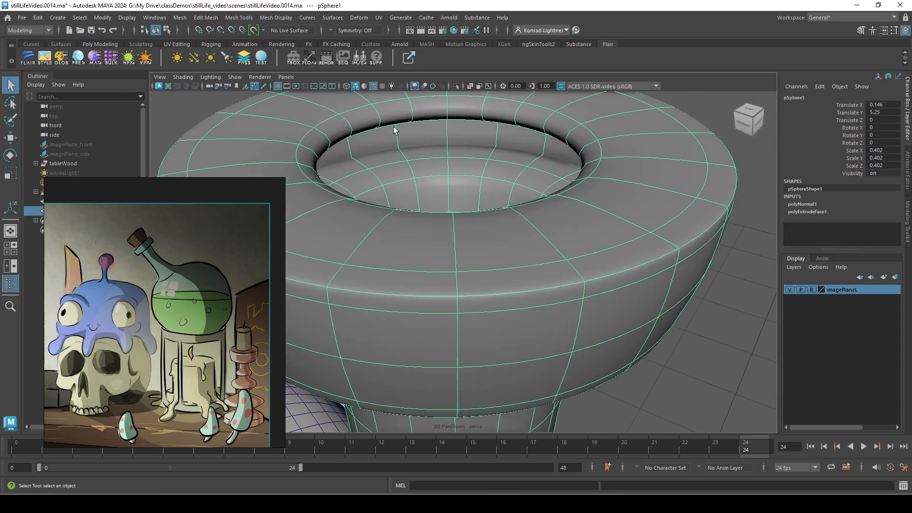
pyautogui.press('1')
pyautogui.keyDown('alt'); pyautogui.moveTo(455, 164); pyautogui.dragTo(518, 318); pyautogui.keyUp('alt')
# Delete the lower face loop inside the flask's opening, just above the straight neck wall.
pyautogui.moveTo(509, 222); pyautogui.dragTo(509, 290, button='right')
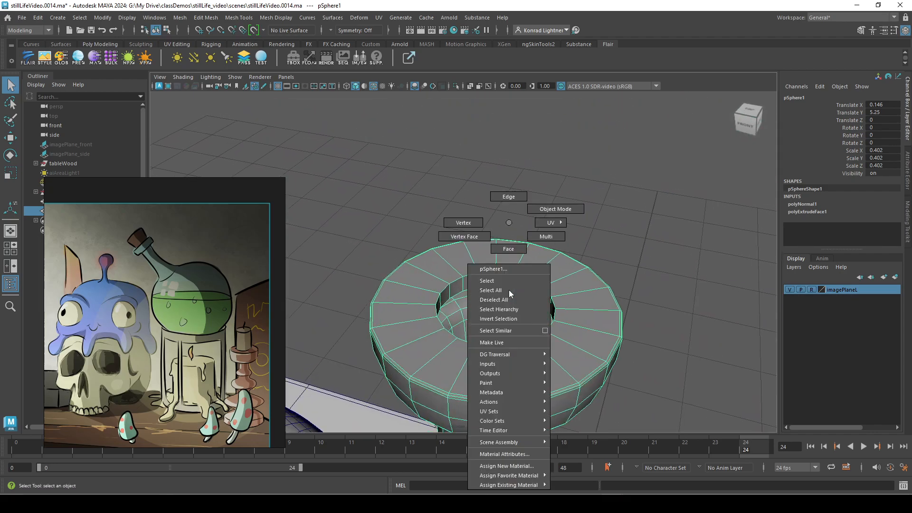
pyautogui.moveTo(507, 258); pyautogui.dragTo(507, 258, button='right')
pyautogui.scroll(3, 526, 350)
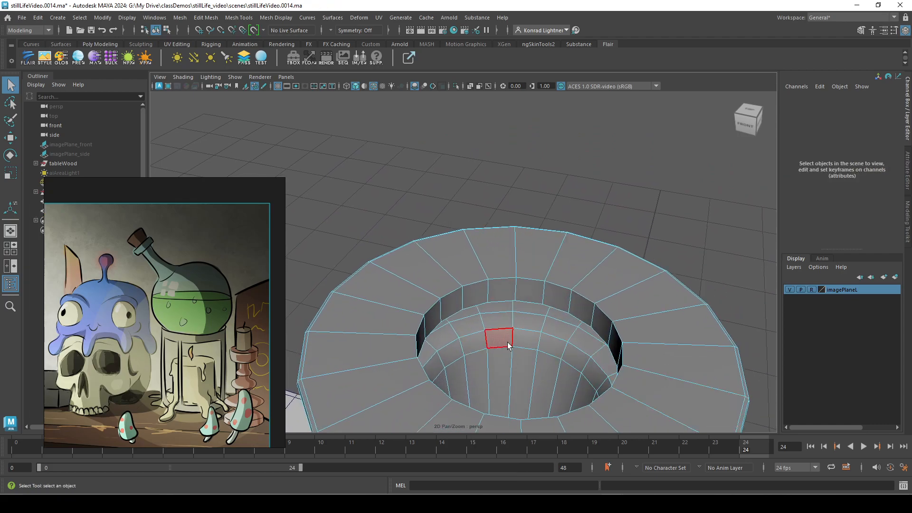
pyautogui.doubleClick(534, 346)
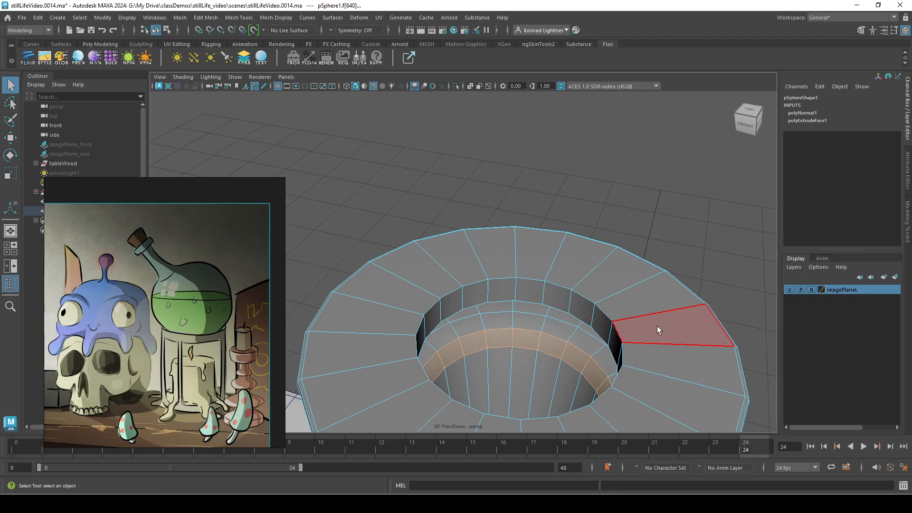
pyautogui.press('Delete')
# Delete the upper face loop just inside the flask's rim.
pyautogui.click(539, 287)
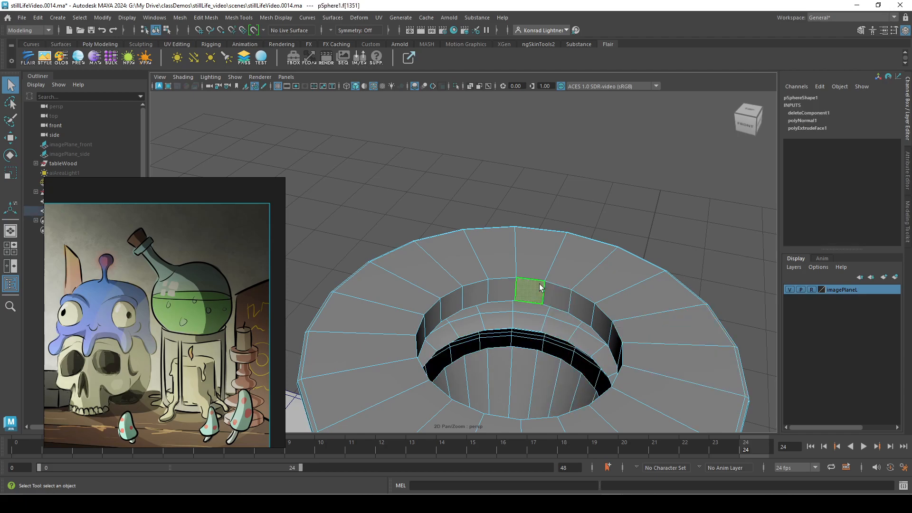
pyautogui.doubleClick(507, 290)
pyautogui.press('Delete')
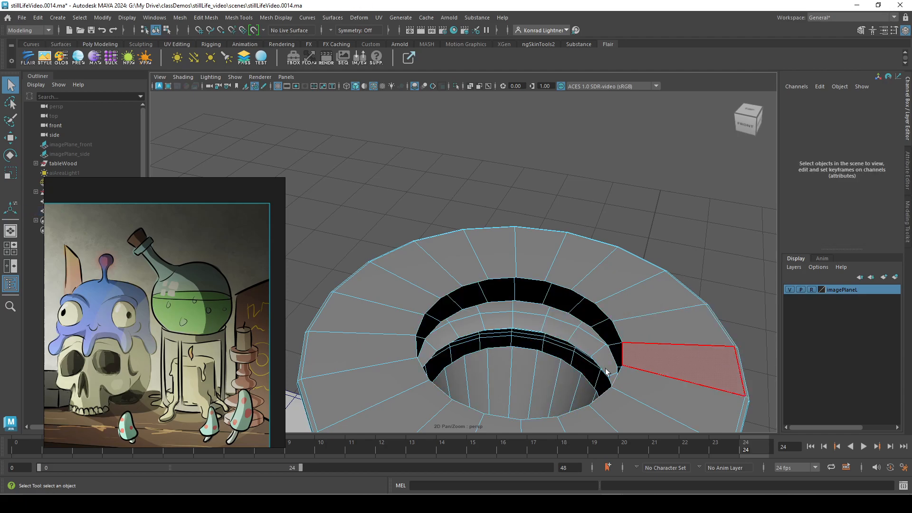
# Delete the detached inner shell of faces inside the flask's lip, then restore shaded display.
pyautogui.doubleClick(537, 328)
pyautogui.press('4')
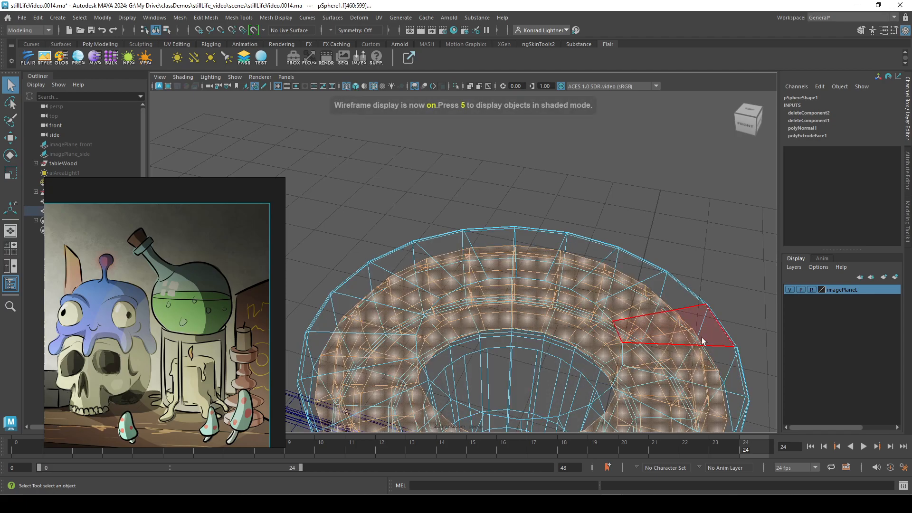
pyautogui.scroll(-5, 702, 336)
pyautogui.click(626, 335)
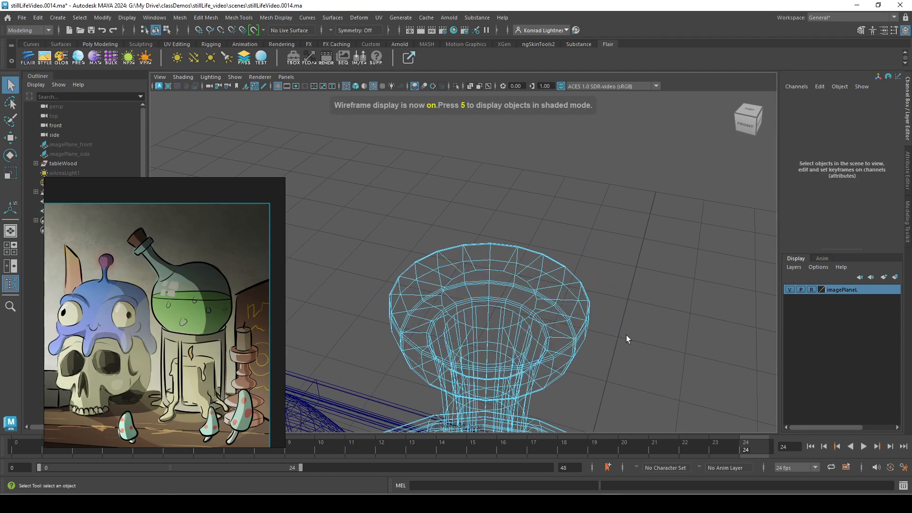
pyautogui.press('5')
pyautogui.scroll(4, 521, 300)
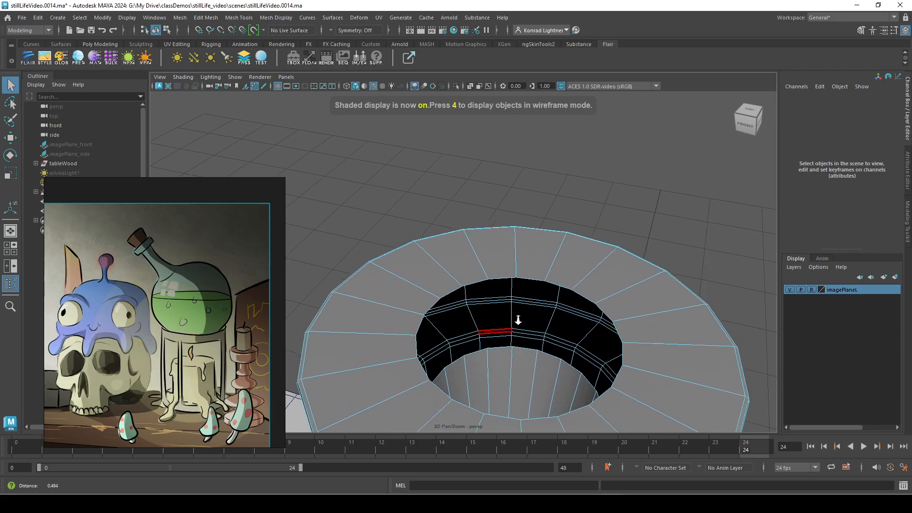
# Bridge the rim's inner border edge loop to the border edge loop of the inner neck wall.
pyautogui.moveTo(491, 227); pyautogui.dragTo(551, 205, button='right')
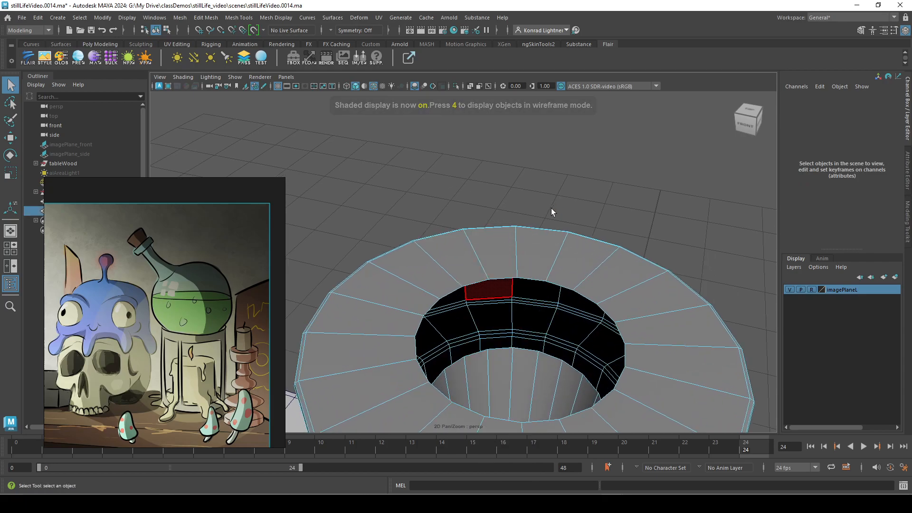
pyautogui.scroll(-3, 558, 304)
pyautogui.keyDown('alt'); pyautogui.moveTo(559, 304); pyautogui.dragTo(531, 278, button='middle'); pyautogui.keyUp('alt')
pyautogui.scroll(3, 532, 278)
pyautogui.keyDown('alt'); pyautogui.moveTo(539, 228); pyautogui.dragTo(531, 274, button='middle'); pyautogui.keyUp('alt')
pyautogui.moveTo(461, 245); pyautogui.dragTo(460, 193, button='right')
pyautogui.doubleClick(455, 247)
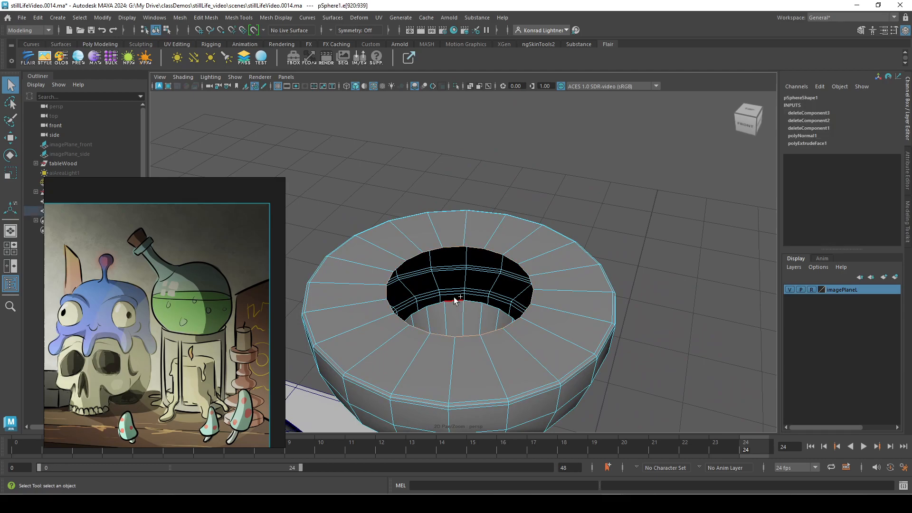
pyautogui.keyDown('shift'); pyautogui.moveTo(452, 260); pyautogui.dragTo(451, 376, button='right'); pyautogui.keyUp('shift')
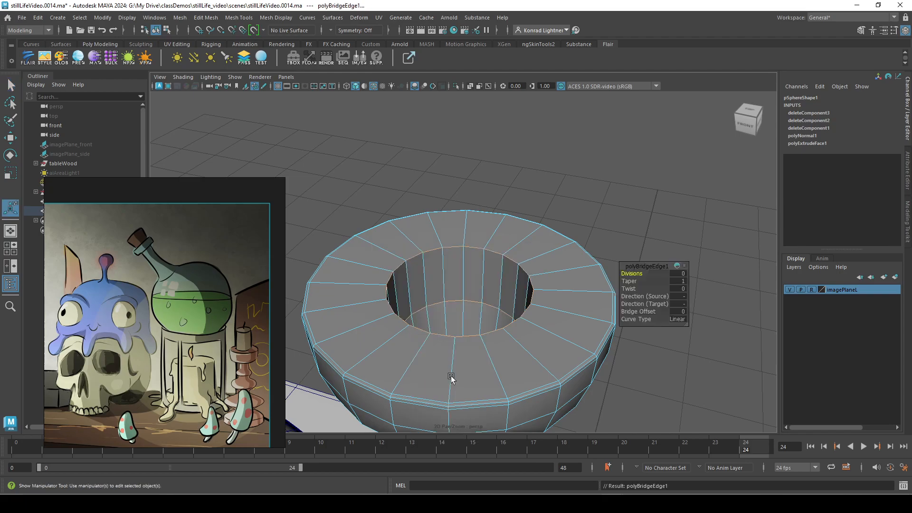
# Bevel the upper and lower edge loops of the bridged opening with a fraction of 0.1 and 2 segments.
pyautogui.scroll(2, 454, 303)
pyautogui.moveTo(464, 223)
pyautogui.mouseDown(button='right')
pyautogui.moveTo(467, 199)
pyautogui.moveTo(462, 215)
pyautogui.mouseUp(button='right')
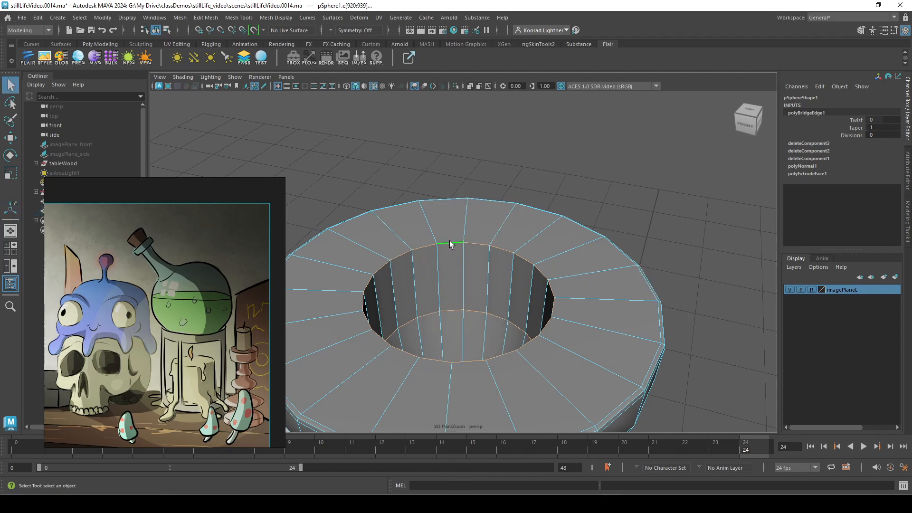
pyautogui.keyDown('shift'); pyautogui.moveTo(510, 236); pyautogui.dragTo(575, 245, button='right'); pyautogui.keyUp('shift')
pyautogui.click(670, 273)
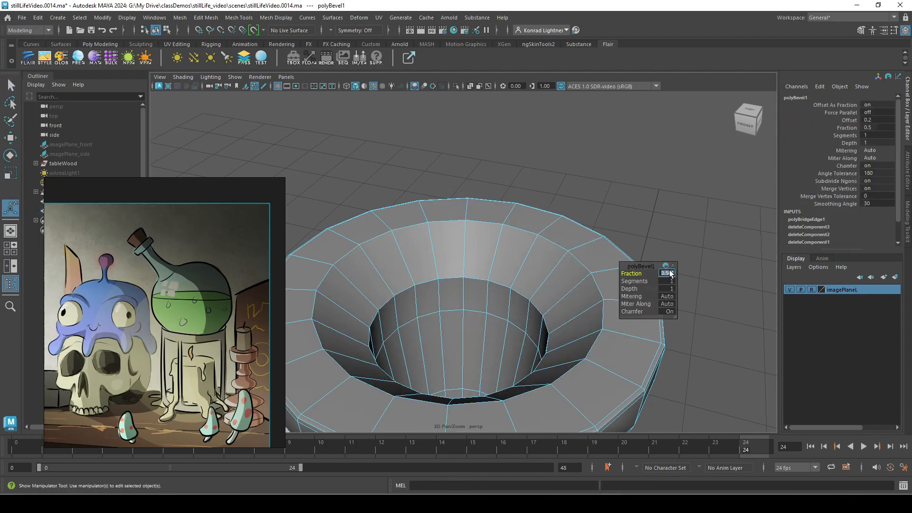
pyautogui.write('.1')
pyautogui.press('Return')
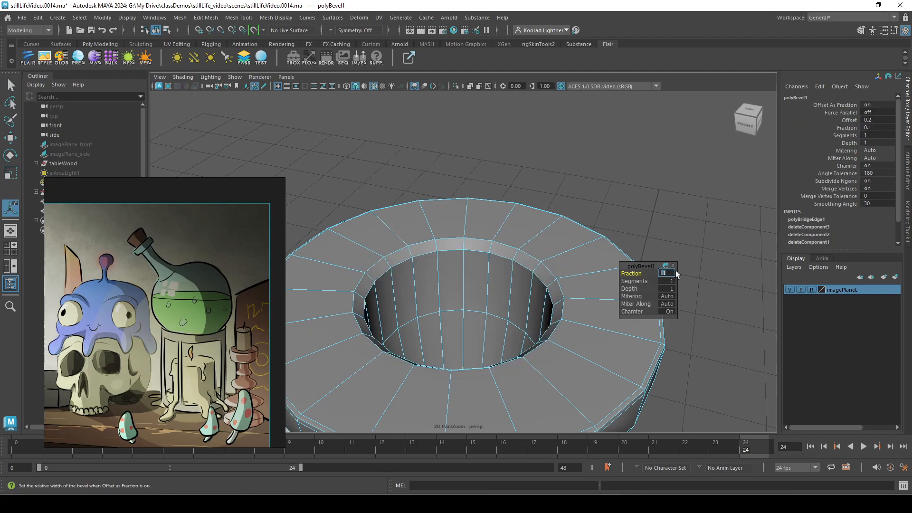
pyautogui.click(669, 282)
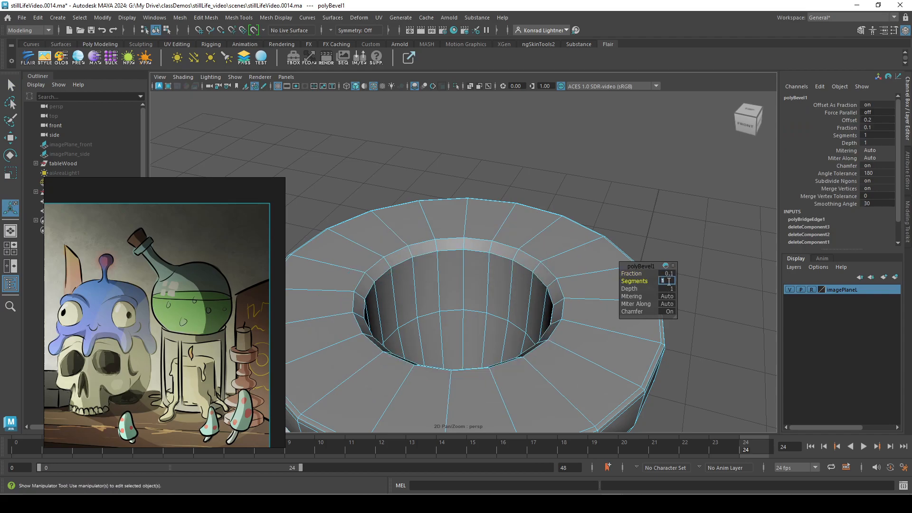
pyautogui.write('2')
pyautogui.press('Return')
# Return the flask to object mode with smooth preview on and deselect it.
pyautogui.keyDown('alt'); pyautogui.moveTo(589, 253); pyautogui.dragTo(497, 229); pyautogui.keyUp('alt')
pyautogui.moveTo(497, 228); pyautogui.dragTo(572, 178, button='right')
pyautogui.press('q')
pyautogui.keyDown('alt'); pyautogui.moveTo(570, 180); pyautogui.dragTo(306, 317, button='right'); pyautogui.keyUp('alt')
pyautogui.keyDown('alt'); pyautogui.moveTo(510, 306); pyautogui.dragTo(522, 234, button='middle'); pyautogui.keyUp('alt')
pyautogui.keyDown('alt'); pyautogui.moveTo(521, 234); pyautogui.dragTo(521, 258); pyautogui.keyUp('alt')
pyautogui.click(591, 267)
# Check the flask's smoothed opening, then select the flask and show its unsmoothed mesh.
pyautogui.keyDown('alt'); pyautogui.moveTo(591, 266); pyautogui.dragTo(611, 281); pyautogui.keyUp('alt')
pyautogui.keyDown('alt'); pyautogui.moveTo(582, 297); pyautogui.dragTo(711, 311, button='right'); pyautogui.keyUp('alt')
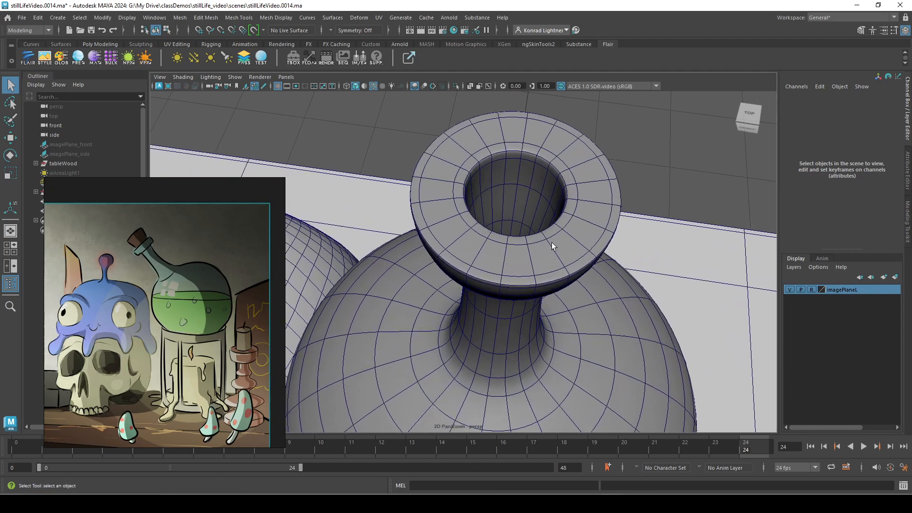
pyautogui.keyDown('alt'); pyautogui.moveTo(543, 254); pyautogui.dragTo(514, 272, button='middle'); pyautogui.keyUp('alt')
pyautogui.scroll(2, 465, 227)
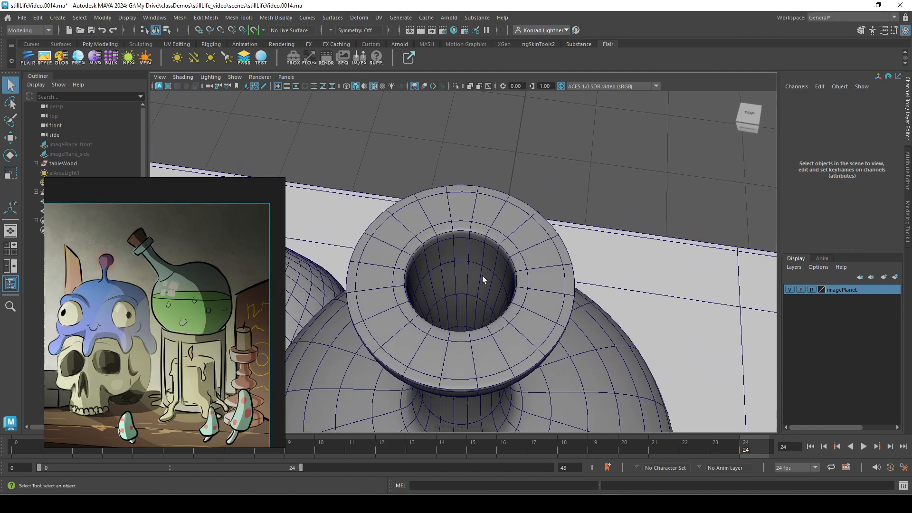
pyautogui.click(473, 275)
pyautogui.keyDown('alt'); pyautogui.moveTo(495, 306); pyautogui.dragTo(477, 261); pyautogui.keyUp('alt')
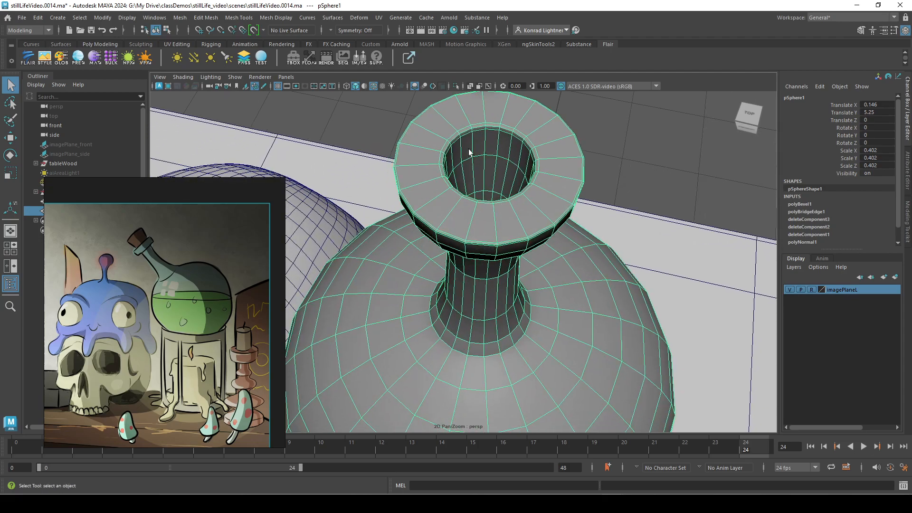
# Select a ring of faces on the inner neck wall and check its depth inside the flask in wireframe display.
pyautogui.keyDown('alt'); pyautogui.moveTo(488, 159); pyautogui.dragTo(498, 234, button='right'); pyautogui.keyUp('alt')
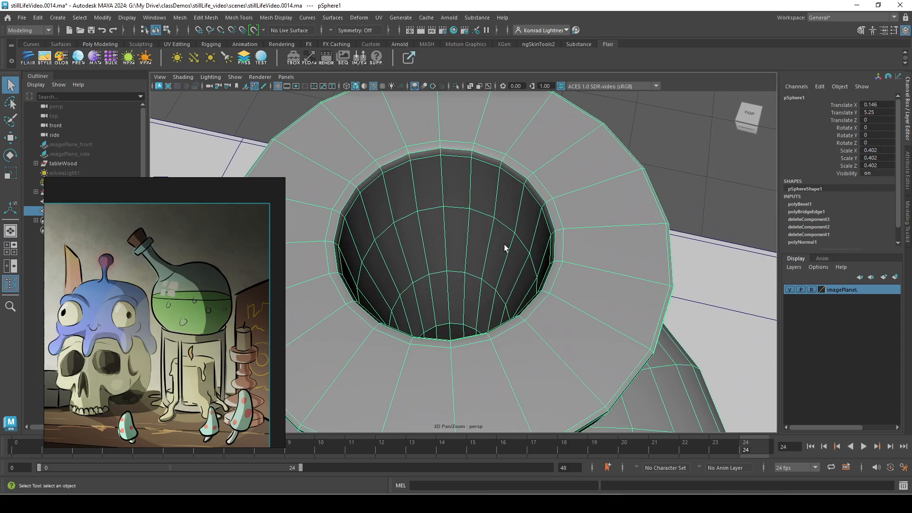
pyautogui.keyDown('alt'); pyautogui.moveTo(514, 216); pyautogui.dragTo(571, 278, button='middle'); pyautogui.keyUp('alt')
pyautogui.moveTo(558, 264)
pyautogui.mouseDown(button='right')
pyautogui.moveTo(554, 276)
pyautogui.moveTo(550, 264)
pyautogui.mouseUp(button='right')
pyautogui.click(543, 304)
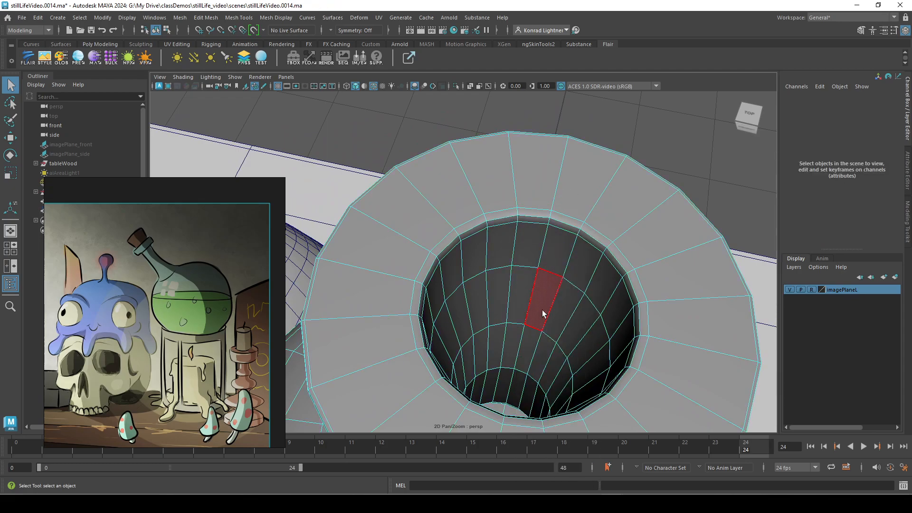
pyautogui.keyDown('shift'); pyautogui.doubleClick(517, 304); pyautogui.keyUp('shift')
pyautogui.keyDown('alt'); pyautogui.moveTo(632, 363); pyautogui.dragTo(513, 356, button='right'); pyautogui.keyUp('alt')
pyautogui.keyDown('alt'); pyautogui.moveTo(513, 357); pyautogui.dragTo(516, 287); pyautogui.keyUp('alt')
pyautogui.keyDown('alt'); pyautogui.moveTo(516, 287); pyautogui.dragTo(492, 362, button='middle'); pyautogui.keyUp('alt')
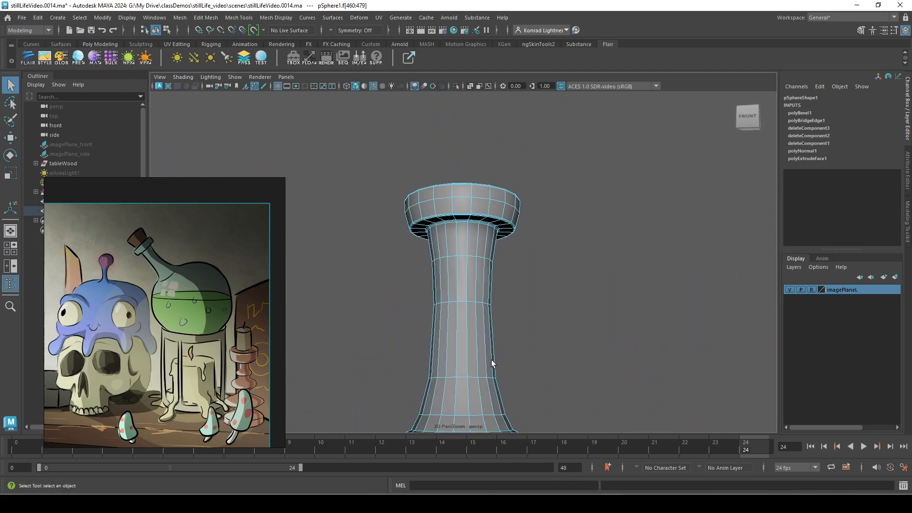
pyautogui.press('4')
pyautogui.keyDown('alt'); pyautogui.moveTo(537, 352); pyautogui.dragTo(560, 343); pyautogui.keyUp('alt')
pyautogui.keyDown('alt'); pyautogui.moveTo(472, 265); pyautogui.dragTo(479, 322); pyautogui.keyUp('alt')
pyautogui.keyDown('alt'); pyautogui.moveTo(479, 323); pyautogui.dragTo(481, 295, button='middle'); pyautogui.keyUp('alt')
pyautogui.keyDown('alt'); pyautogui.moveTo(480, 295); pyautogui.dragTo(533, 297, button='right'); pyautogui.keyUp('alt')
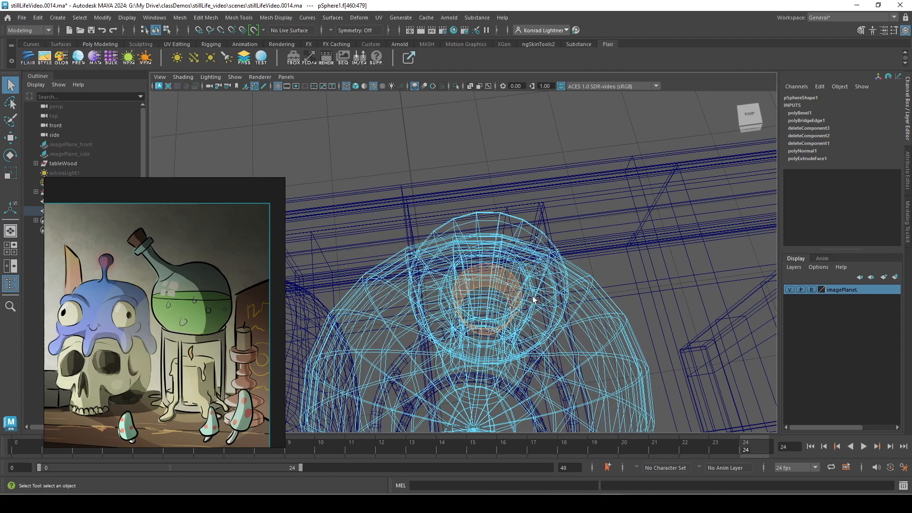
# Return to shaded display and insert an extra edge loop around the inner neck wall below the rim.
pyautogui.press('5')
pyautogui.keyDown('alt'); pyautogui.moveTo(463, 285); pyautogui.dragTo(497, 285, button='right'); pyautogui.keyUp('alt')
pyautogui.moveTo(498, 221); pyautogui.dragTo(500, 273, button='right')
pyautogui.click(502, 280)
pyautogui.press('w')
# Select the adjacent face rings on the upper inner neck wall and duplicate those faces as a separate surface.
pyautogui.click(500, 274)
pyautogui.keyDown('shift'); pyautogui.doubleClick(482, 276); pyautogui.keyUp('shift')
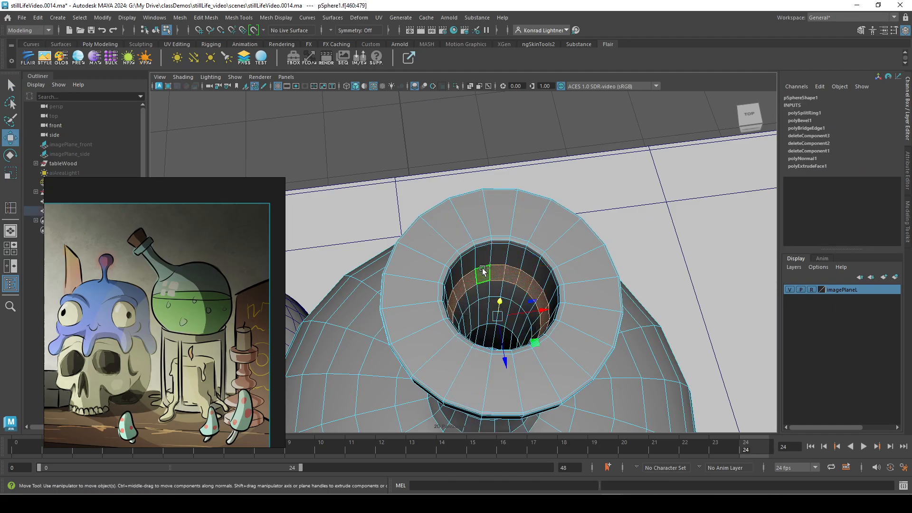
pyautogui.keyDown('shift'); pyautogui.doubleClick(471, 264); pyautogui.keyUp('shift')
pyautogui.keyDown('alt'); pyautogui.moveTo(580, 328); pyautogui.dragTo(580, 291); pyautogui.keyUp('alt')
pyautogui.keyDown('alt'); pyautogui.moveTo(580, 292); pyautogui.dragTo(570, 331, button='middle'); pyautogui.keyUp('alt')
pyautogui.keyDown('alt'); pyautogui.moveTo(537, 323); pyautogui.dragTo(587, 314, button='right'); pyautogui.keyUp('alt')
pyautogui.keyDown('alt'); pyautogui.moveTo(587, 316); pyautogui.dragTo(535, 300); pyautogui.keyUp('alt')
pyautogui.keyDown('shift'); pyautogui.click(545, 277); pyautogui.keyUp('shift')
pyautogui.scroll(-5, 547, 288)
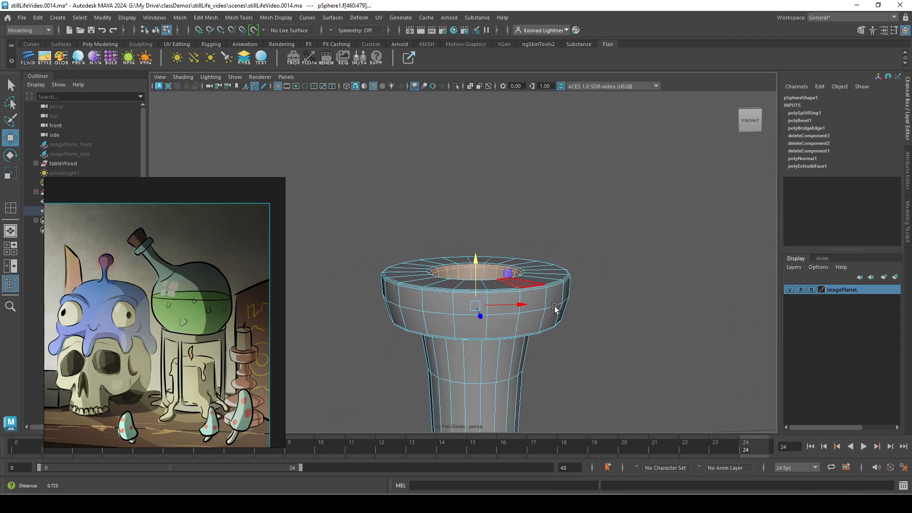
pyautogui.keyDown('shift'); pyautogui.rightClick(549, 218); pyautogui.keyUp('shift')
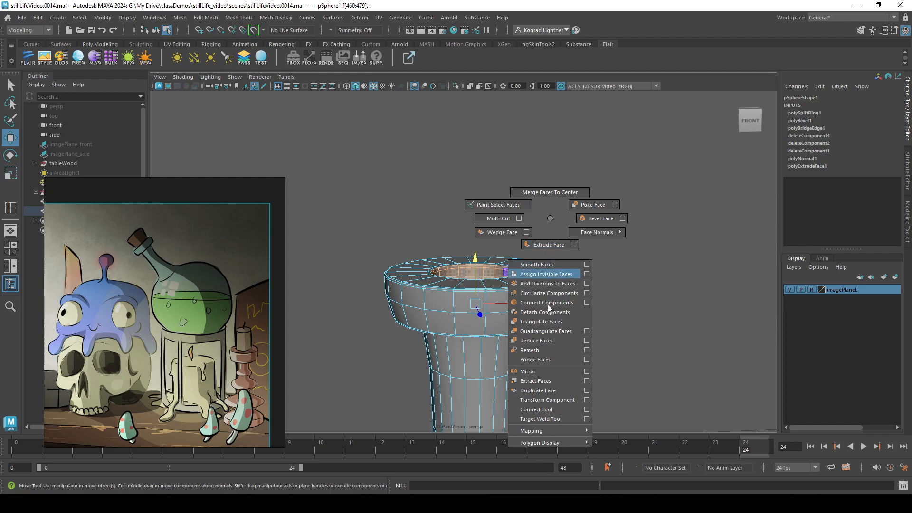
pyautogui.click(558, 389)
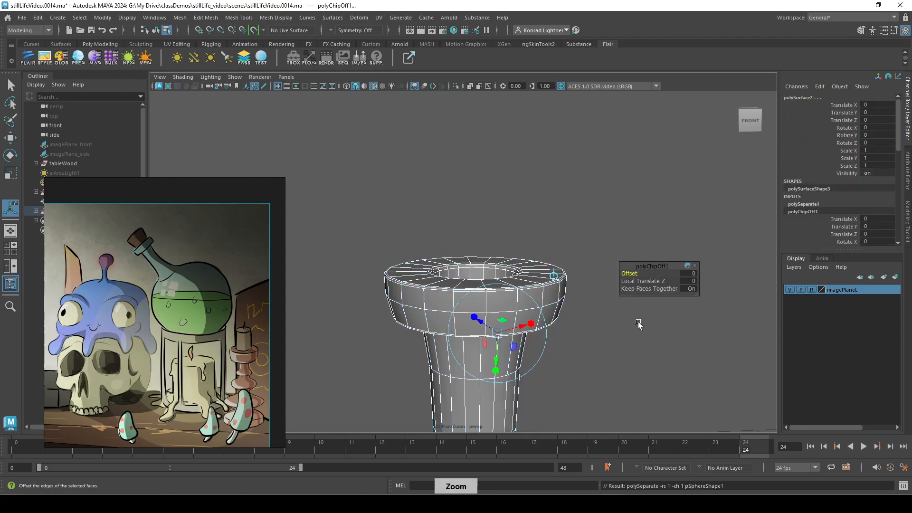
# Return to object mode, select the flask, and move the reference image clear of the outliner.
pyautogui.keyDown('alt'); pyautogui.moveTo(591, 332); pyautogui.dragTo(584, 351); pyautogui.keyUp('alt')
pyautogui.keyDown('alt'); pyautogui.moveTo(584, 350); pyautogui.dragTo(592, 295, button='middle'); pyautogui.keyUp('alt')
pyautogui.moveTo(489, 211); pyautogui.dragTo(542, 167, button='right')
pyautogui.click(492, 242)
pyautogui.moveTo(230, 195); pyautogui.dragTo(331, 145)
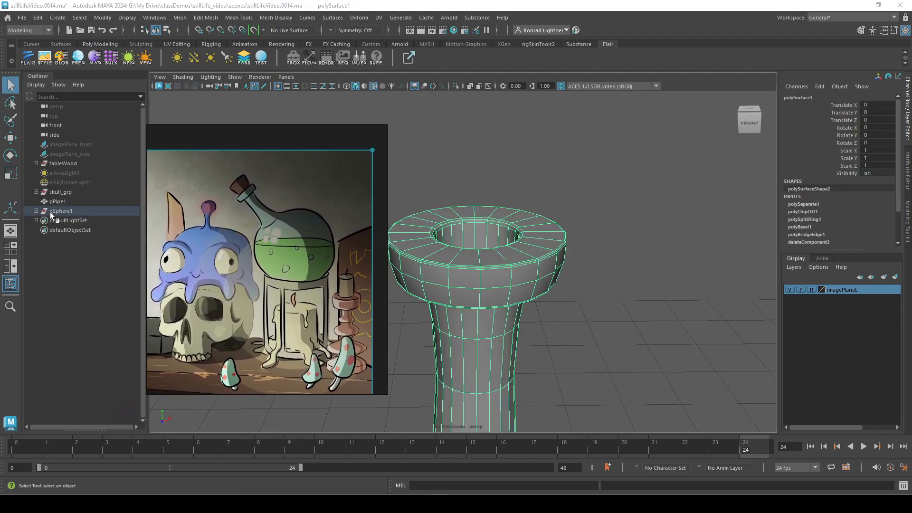
# Expand the pSphere1 group and select the duplicated inner ring polySurface2.
pyautogui.click(36, 211)
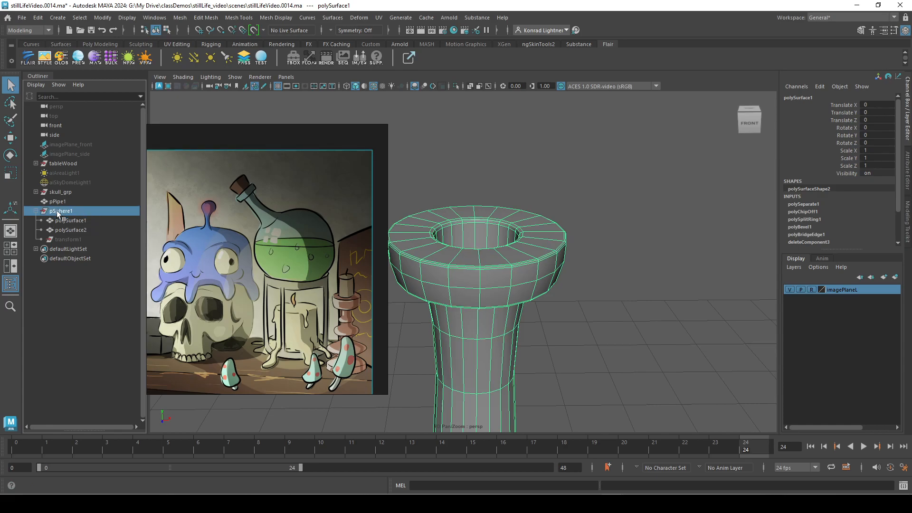
pyautogui.click(59, 211)
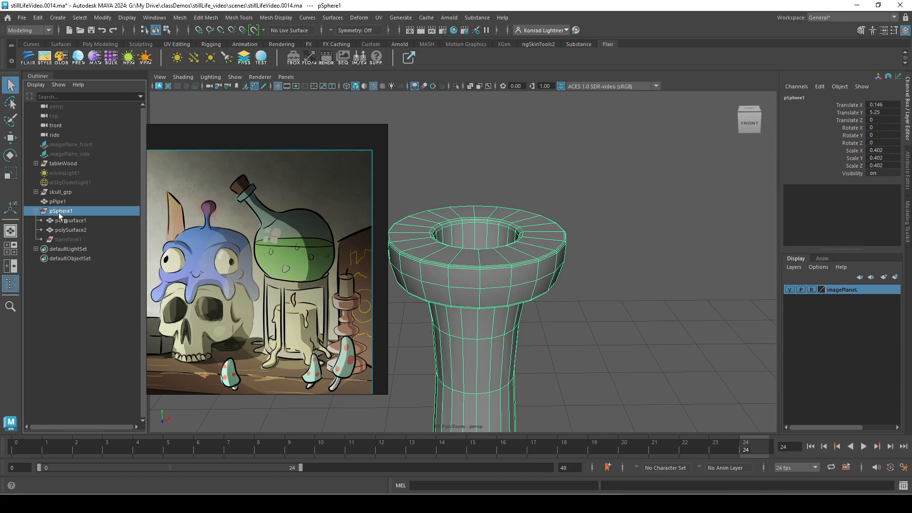
pyautogui.click(91, 231)
pyautogui.click(87, 221)
pyautogui.click(92, 229)
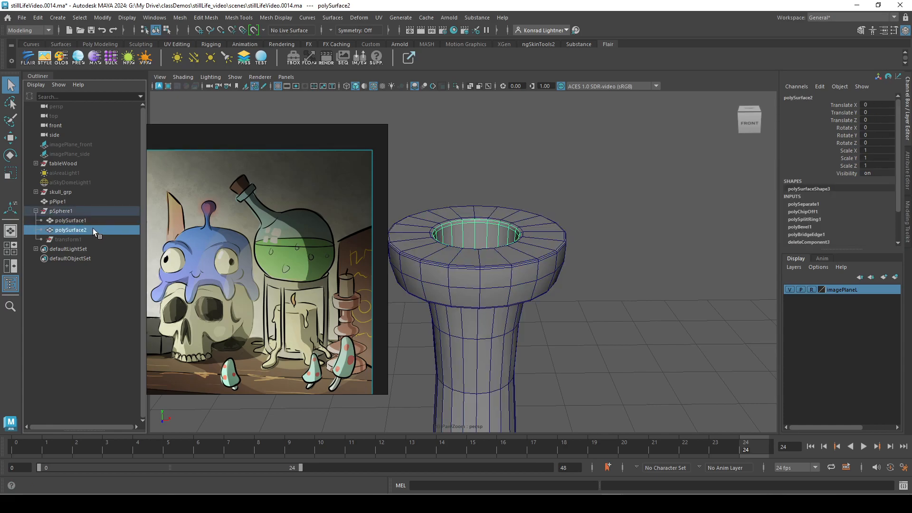
# Delete the construction history of all objects and clear the selection.
pyautogui.click(38, 18)
pyautogui.moveTo(118, 141)
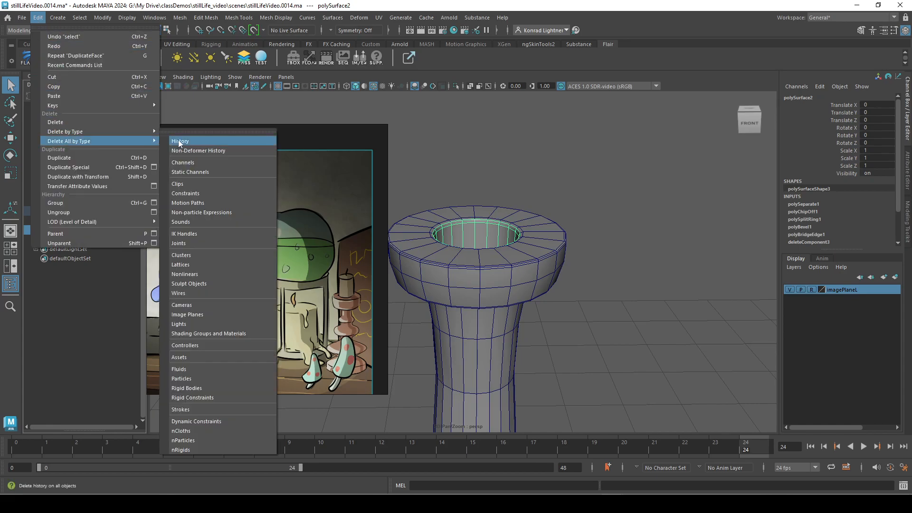
pyautogui.click(175, 141)
pyautogui.click(599, 185)
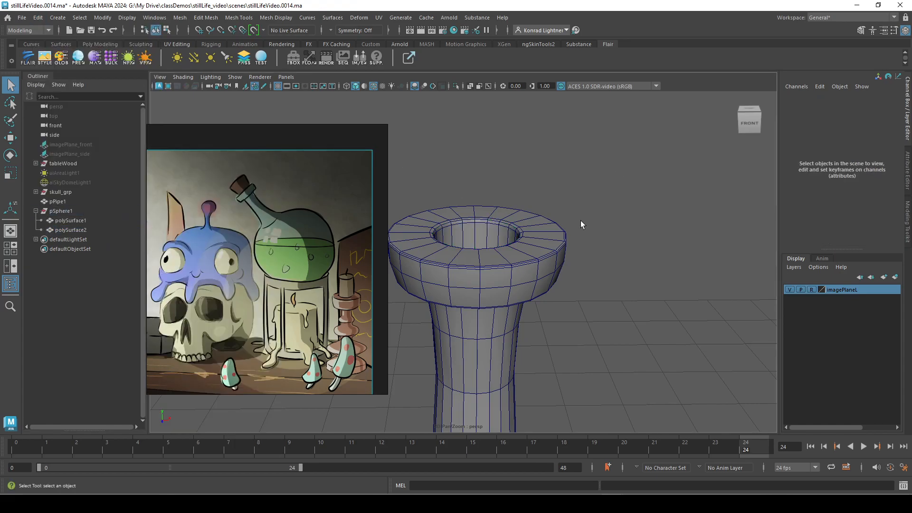
# Isolate the duplicated neck surface in the view and reverse its normals.
pyautogui.click(461, 237)
pyautogui.keyDown('alt'); pyautogui.moveTo(500, 200); pyautogui.dragTo(526, 186); pyautogui.keyUp('alt')
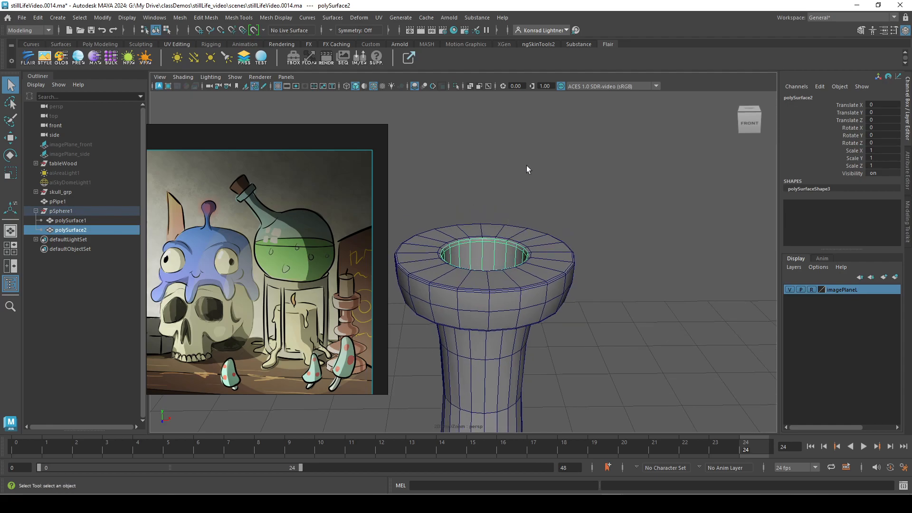
pyautogui.click(455, 87)
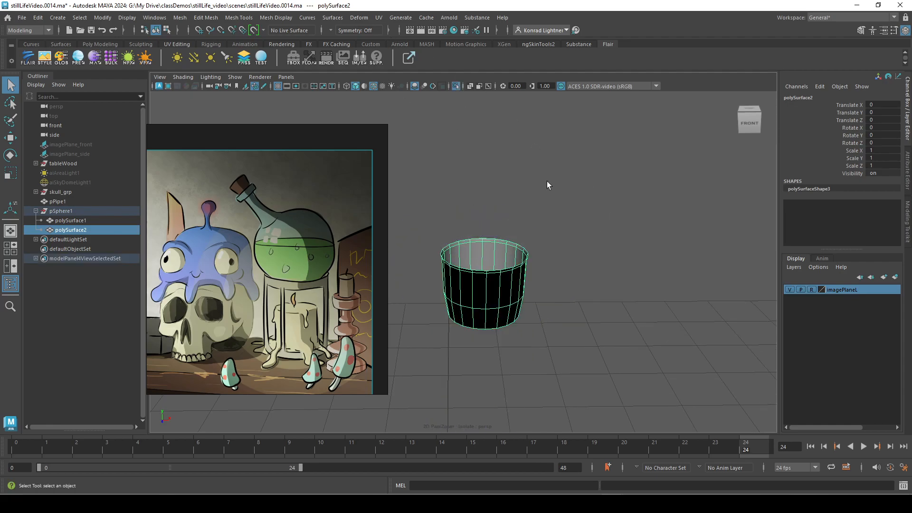
pyautogui.click(224, 17)
pyautogui.click(238, 17)
pyautogui.click(275, 18)
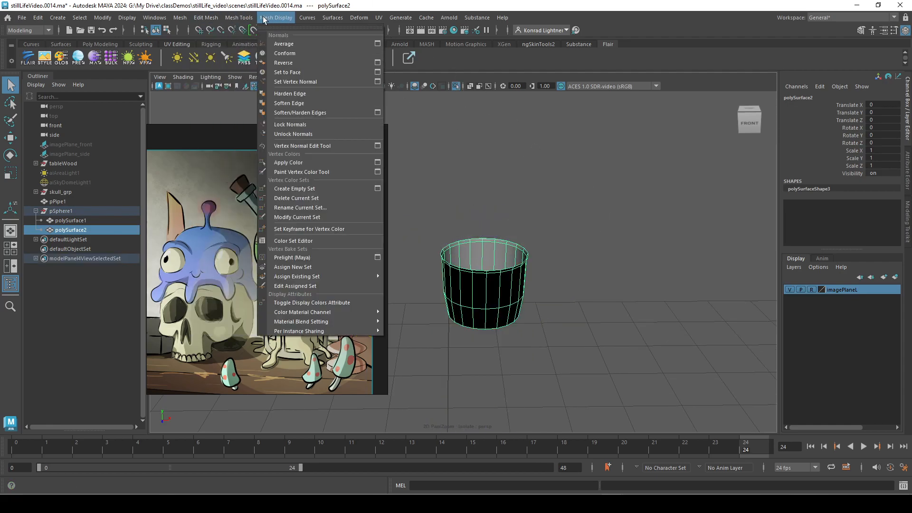
pyautogui.click(294, 63)
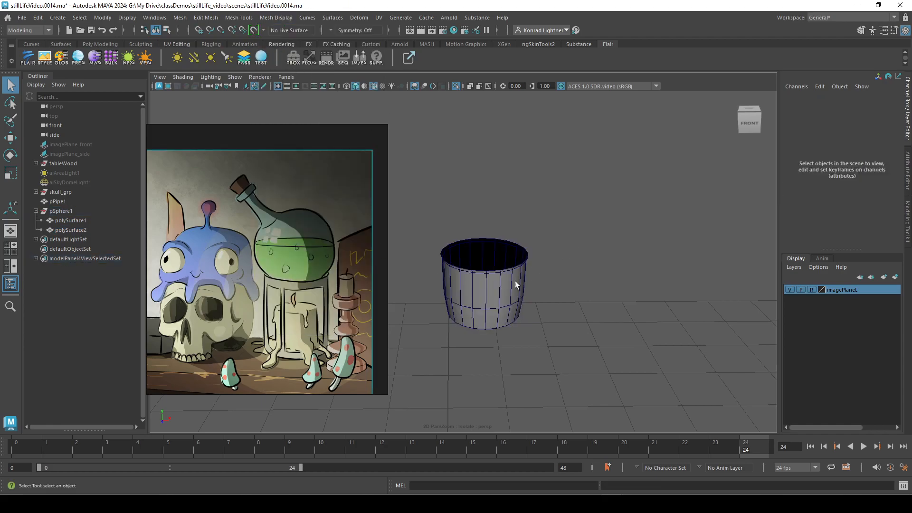
# Extrude the upper border edge loop of the isolated surface, raise it, and scale it outward into a cork shape.
pyautogui.moveTo(517, 270); pyautogui.dragTo(510, 190, button='right')
pyautogui.click(508, 267)
pyautogui.keyDown('shift'); pyautogui.rightClick(607, 163); pyautogui.keyUp('shift')
pyautogui.click(606, 188)
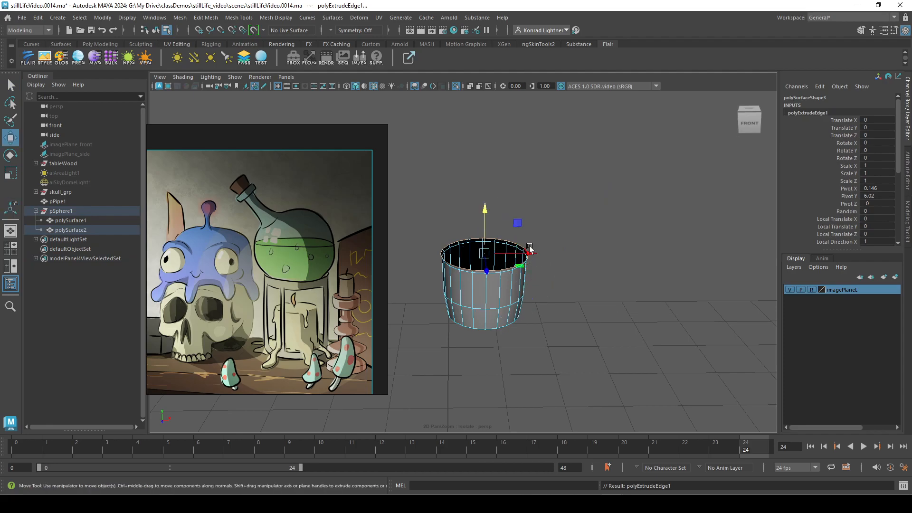
pyautogui.moveTo(488, 209); pyautogui.dragTo(490, 163)
pyautogui.press('e')
pyautogui.press('r')
pyautogui.moveTo(492, 207); pyautogui.dragTo(504, 209)
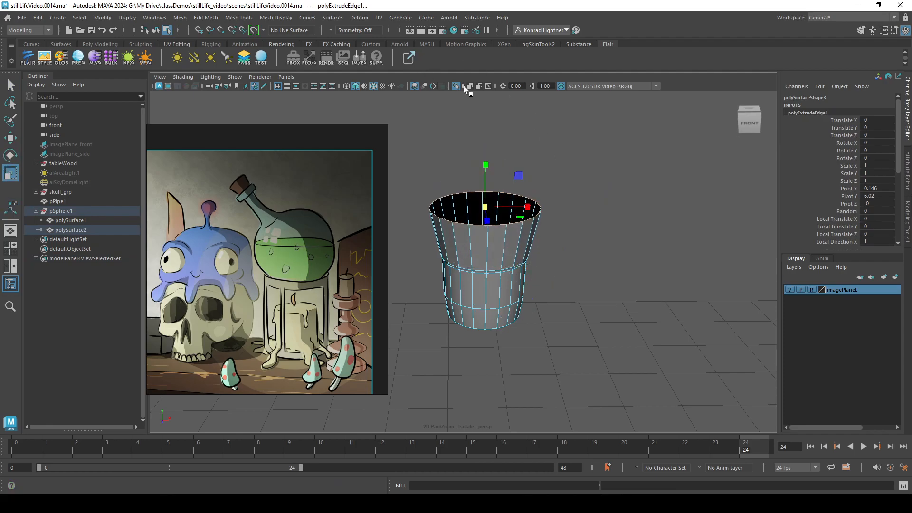
# Show the whole scene again, then raise the cork's top edge loop further and widen it above the rim.
pyautogui.click(456, 86)
pyautogui.scroll(-3, 527, 155)
pyautogui.press('w')
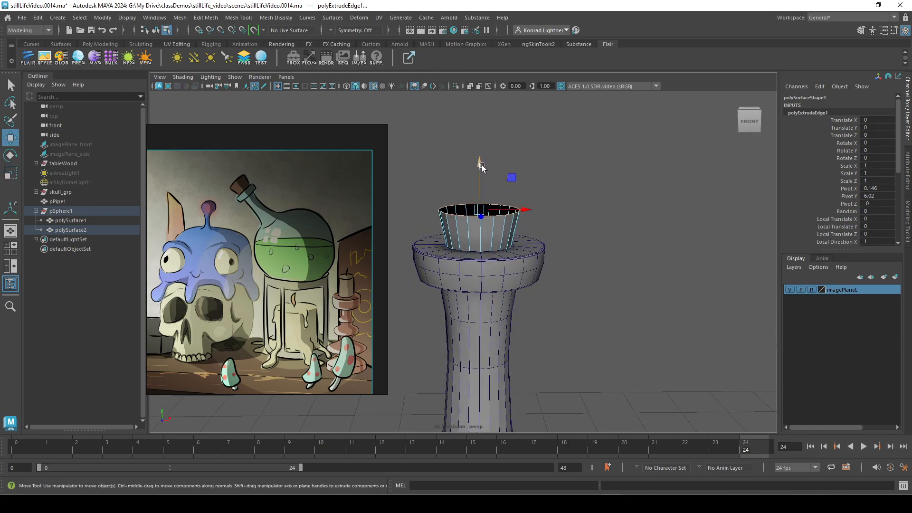
pyautogui.moveTo(480, 161); pyautogui.dragTo(480, 147)
pyautogui.press('r')
pyautogui.moveTo(482, 194); pyautogui.dragTo(491, 192)
pyautogui.keyDown('alt'); pyautogui.moveTo(570, 185); pyautogui.dragTo(572, 152); pyautogui.keyUp('alt')
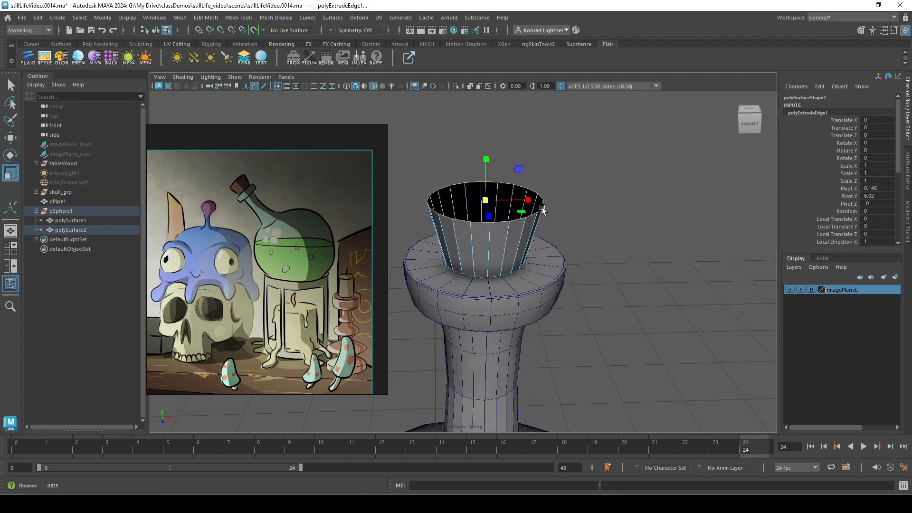
# Extrude the cork's top border edges and scale them inward to start a flat cap.
pyautogui.hotkey('ctrl', 'e')
pyautogui.press('r')
pyautogui.moveTo(503, 205); pyautogui.dragTo(456, 193)
pyautogui.press('w')
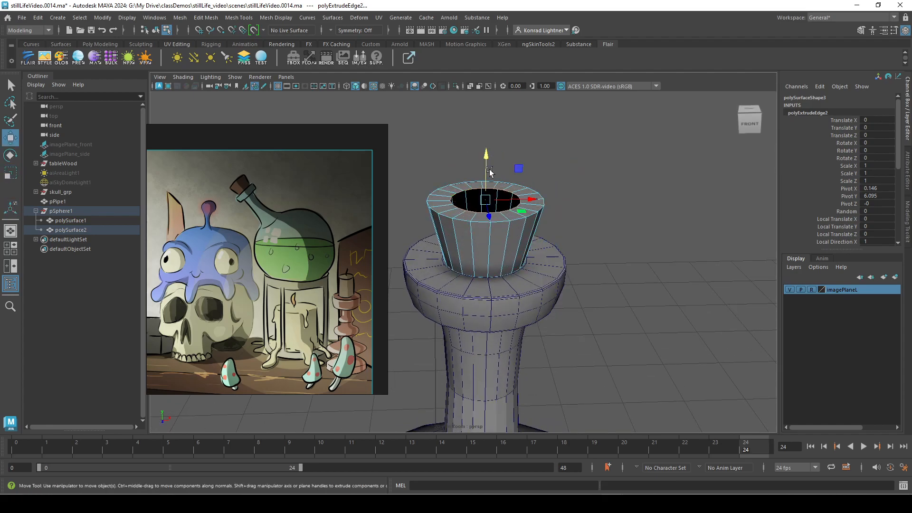
# Raise the cap's inner border loop slightly and scale it a little smaller.
pyautogui.keyDown('alt'); pyautogui.moveTo(529, 208); pyautogui.dragTo(530, 223); pyautogui.keyUp('alt')
pyautogui.keyDown('alt'); pyautogui.moveTo(530, 223); pyautogui.dragTo(552, 214, button='right'); pyautogui.keyUp('alt')
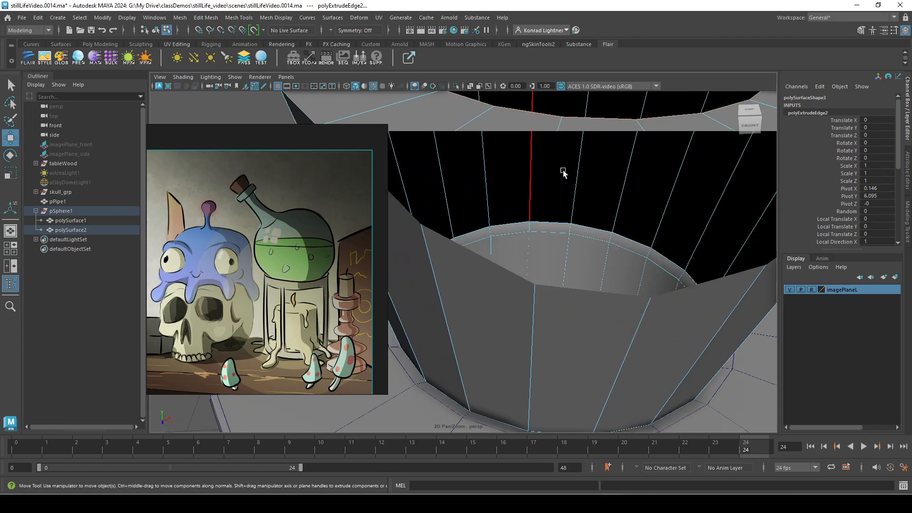
pyautogui.keyDown('alt'); pyautogui.moveTo(558, 170); pyautogui.dragTo(511, 155, button='right'); pyautogui.keyUp('alt')
pyautogui.moveTo(497, 157); pyautogui.dragTo(499, 150)
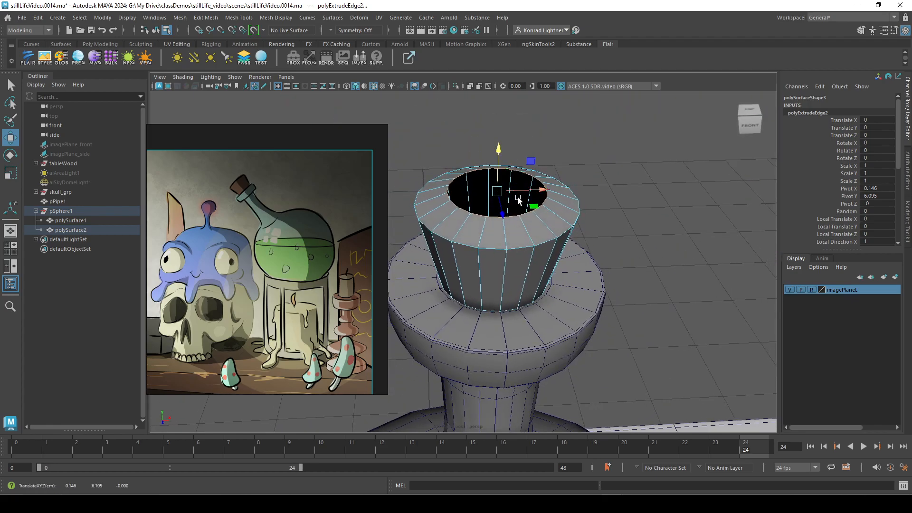
pyautogui.press('e')
pyautogui.press('r')
pyautogui.moveTo(498, 191); pyautogui.dragTo(488, 193)
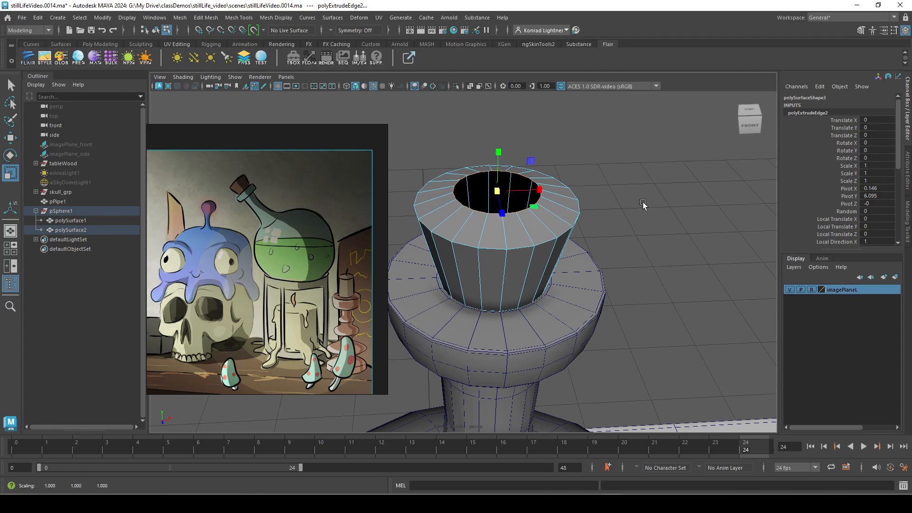
# Extrude the cap's inner border loop inward once more and merge it to the center to close the cork top.
pyautogui.hotkey('ctrl', 'e')
pyautogui.press('e')
pyautogui.press('r')
pyautogui.press('f')
pyautogui.keyDown('alt'); pyautogui.moveTo(575, 258); pyautogui.dragTo(539, 252, button='right'); pyautogui.keyUp('alt')
pyautogui.moveTo(488, 261); pyautogui.dragTo(454, 264)
pyautogui.keyDown('shift'); pyautogui.rightClick(585, 229); pyautogui.keyUp('shift')
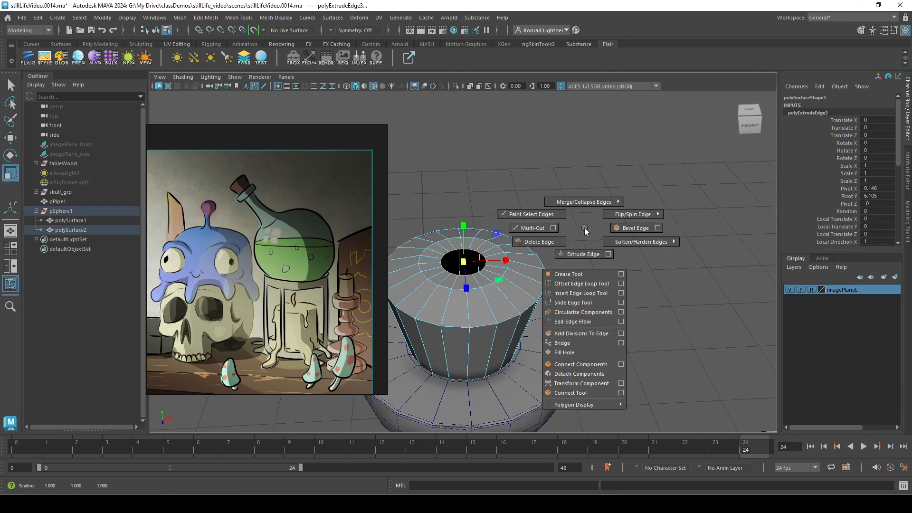
pyautogui.keyDown('shift'); pyautogui.moveTo(583, 180); pyautogui.dragTo(583, 156, button='right'); pyautogui.keyUp('shift')
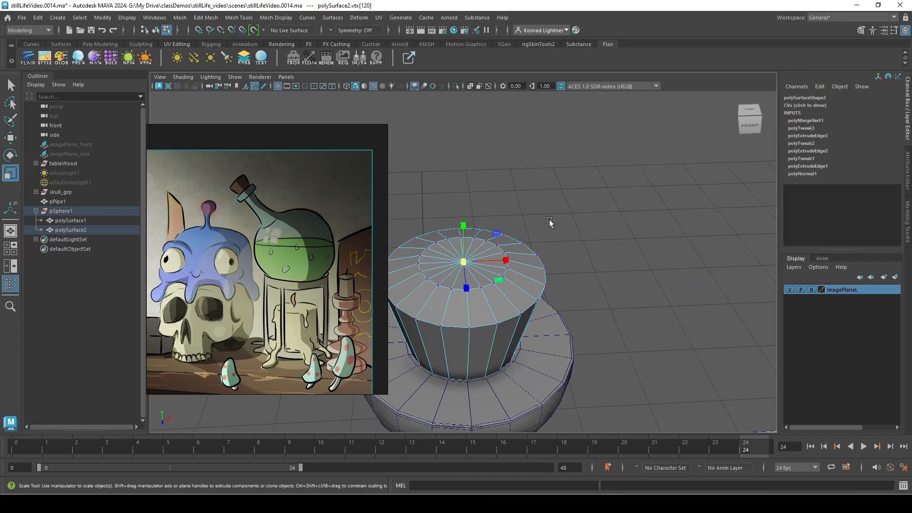
# Delete every other spoke edge in the inner circle of the cork top to turn the triangles into quads.
pyautogui.scroll(5, 493, 309)
pyautogui.moveTo(483, 248); pyautogui.dragTo(484, 195, button='right')
pyautogui.click(598, 169)
pyautogui.keyDown('alt'); pyautogui.moveTo(619, 261); pyautogui.dragTo(485, 285, button='right'); pyautogui.keyUp('alt')
pyautogui.keyDown('alt'); pyautogui.moveTo(485, 285); pyautogui.dragTo(494, 242, button='middle'); pyautogui.keyUp('alt')
pyautogui.keyDown('alt'); pyautogui.moveTo(494, 242); pyautogui.dragTo(489, 273); pyautogui.keyUp('alt')
pyautogui.keyDown('alt'); pyautogui.moveTo(514, 275); pyautogui.dragTo(578, 253, button='right'); pyautogui.keyUp('alt')
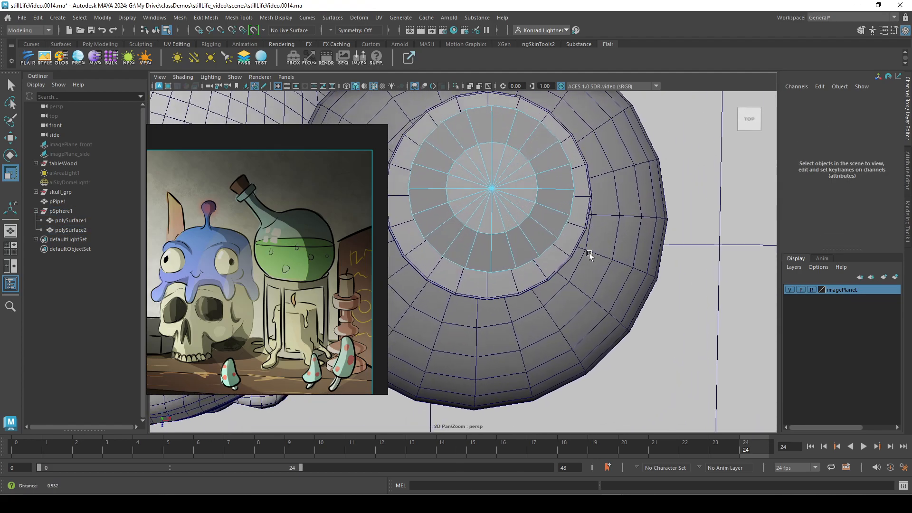
pyautogui.click(502, 218)
pyautogui.moveTo(459, 222)
pyautogui.keyDown('alt'); pyautogui.mouseDown(button='right')
pyautogui.moveTo(489, 228)
pyautogui.moveTo(515, 159)
pyautogui.moveTo(454, 218)
pyautogui.mouseUp(button='right'); pyautogui.keyUp('alt')
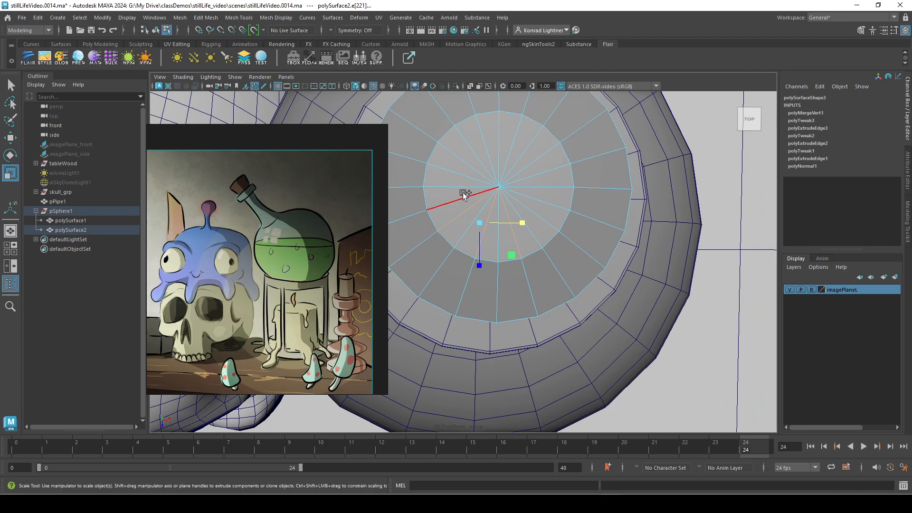
pyautogui.keyDown('shift'); pyautogui.click(470, 165); pyautogui.keyUp('shift')
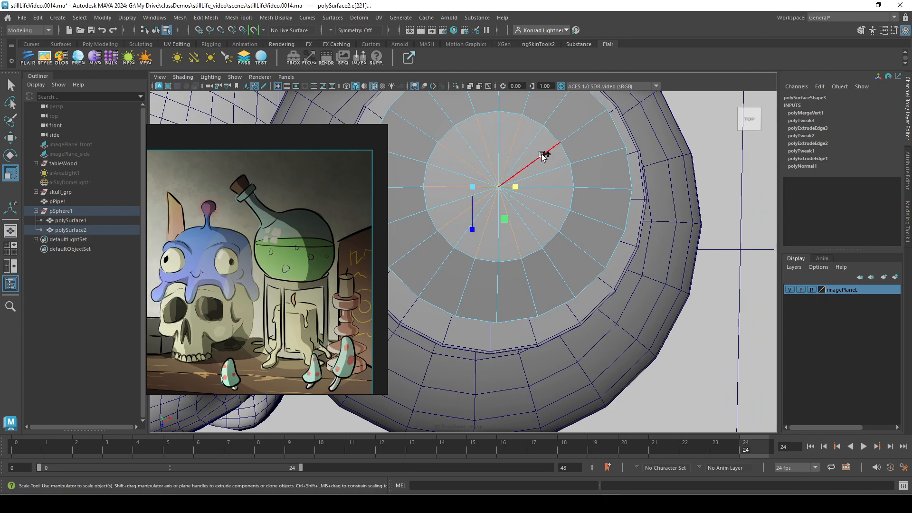
pyautogui.click(551, 190)
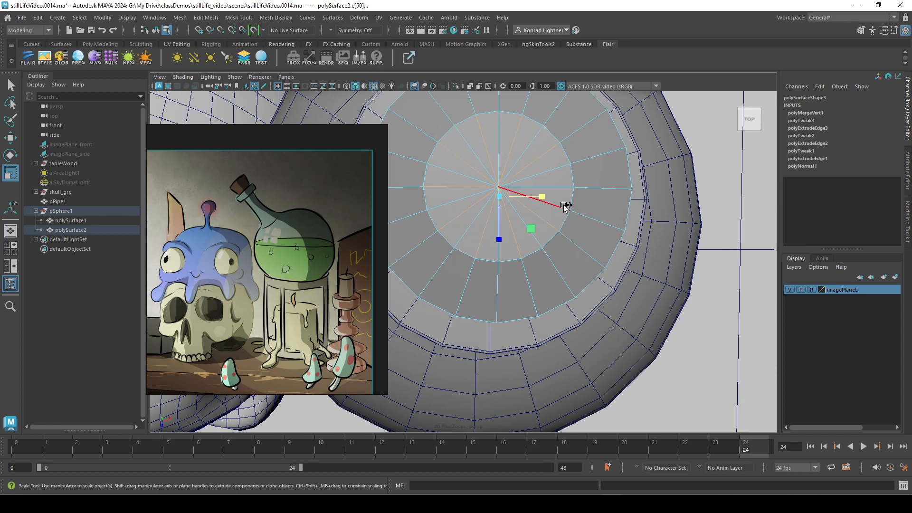
pyautogui.press('Delete')
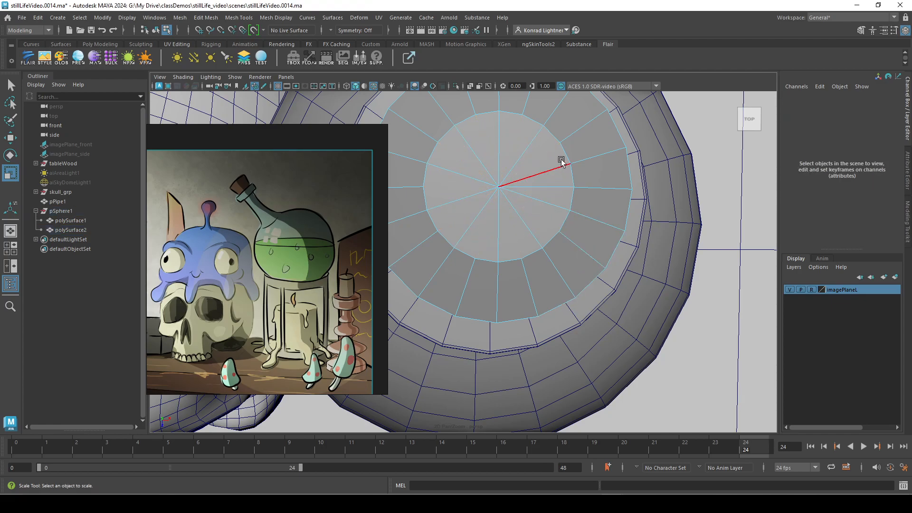
pyautogui.click(563, 189)
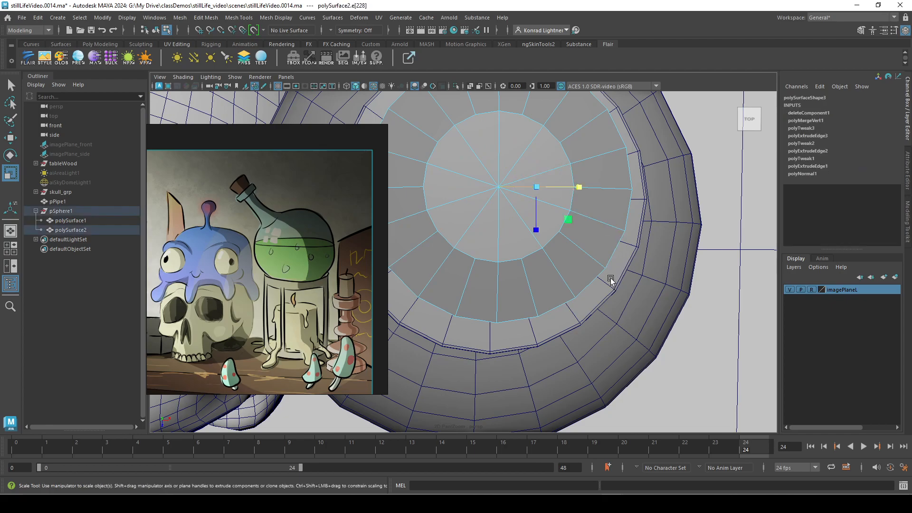
pyautogui.click(610, 282)
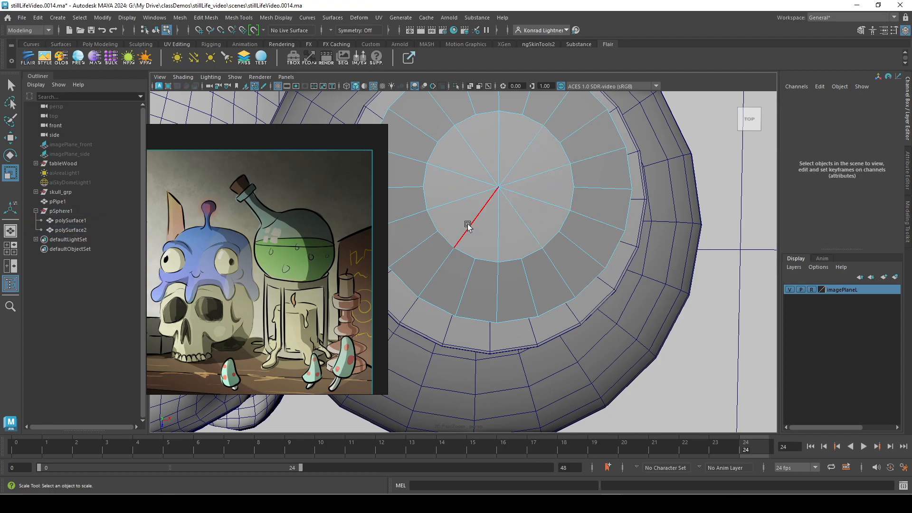
# Preview the cork smoothed in object mode and inspect its upper rim from the side.
pyautogui.moveTo(524, 160); pyautogui.dragTo(585, 146, button='right')
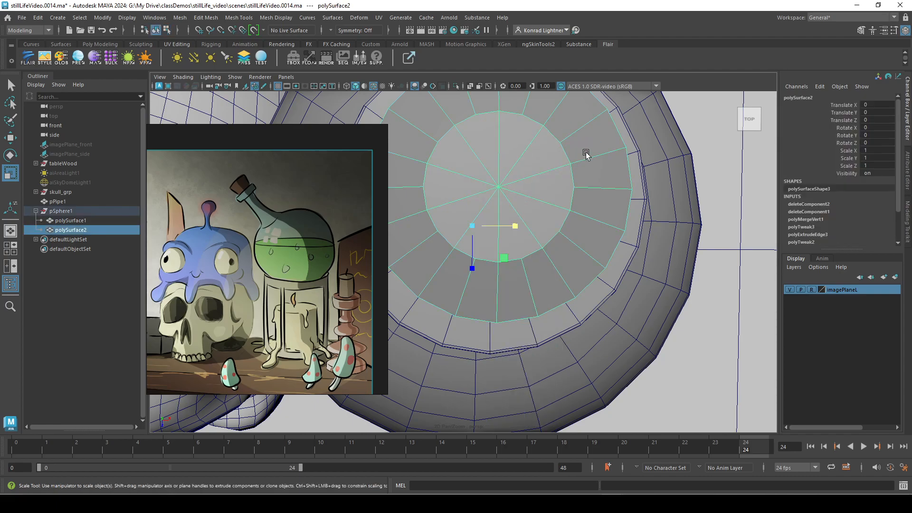
pyautogui.press('3')
pyautogui.keyDown('alt'); pyautogui.moveTo(645, 267); pyautogui.dragTo(576, 252, button='right'); pyautogui.keyUp('alt')
pyautogui.keyDown('alt'); pyautogui.moveTo(578, 253); pyautogui.dragTo(522, 204); pyautogui.keyUp('alt')
pyautogui.keyDown('alt'); pyautogui.moveTo(522, 204); pyautogui.dragTo(565, 189, button='right'); pyautogui.keyUp('alt')
pyautogui.click(629, 198)
pyautogui.click(539, 232)
# Bevel the cork's upper rim edge loop with a fraction of 0.1 and 3 segments.
pyautogui.press('1')
pyautogui.scroll(3, 561, 223)
pyautogui.doubleClick(565, 197)
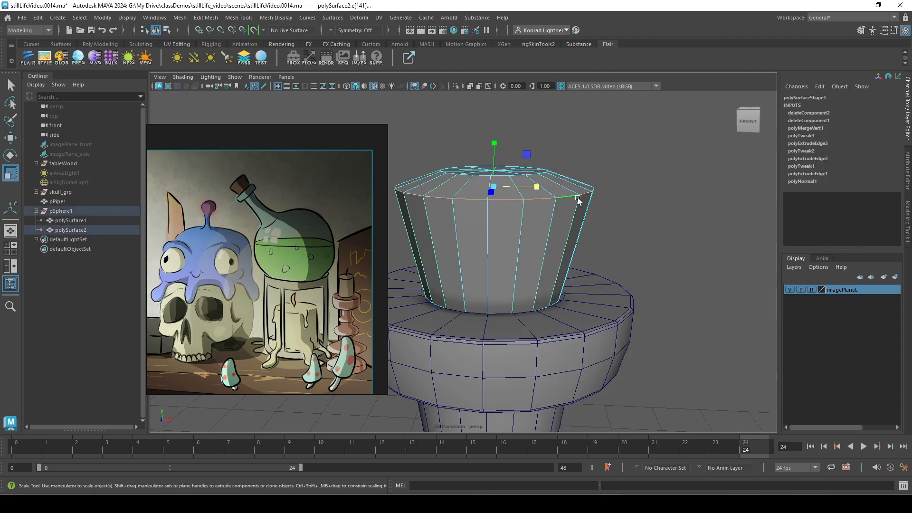
pyautogui.keyDown('shift'); pyautogui.moveTo(589, 219); pyautogui.dragTo(639, 217, button='right'); pyautogui.keyUp('shift')
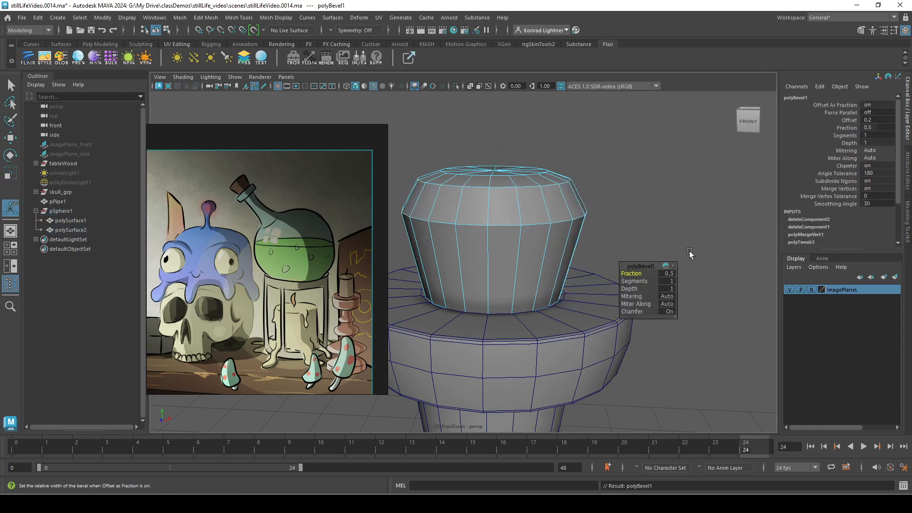
pyautogui.click(668, 274)
pyautogui.write('.1')
pyautogui.press('Return')
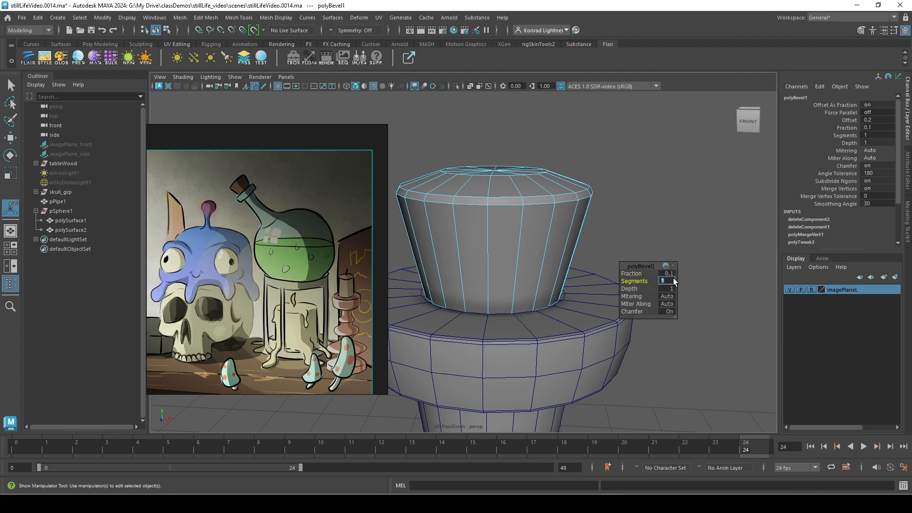
pyautogui.write('3')
pyautogui.press('Return')
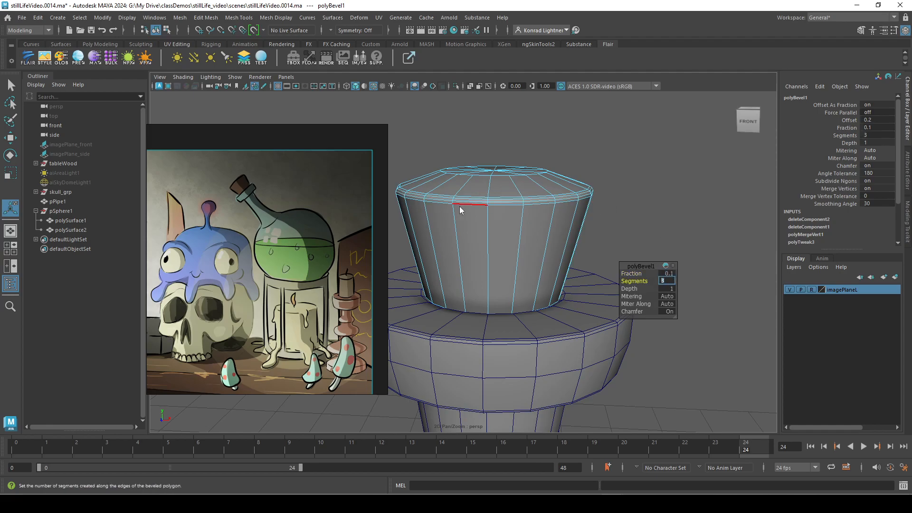
# Return the cork to object mode and turn off the wireframe overlay on shaded objects.
pyautogui.moveTo(459, 206); pyautogui.dragTo(527, 176, button='right')
pyautogui.click(600, 183)
pyautogui.keyDown('alt'); pyautogui.moveTo(564, 238); pyautogui.dragTo(543, 256); pyautogui.keyUp('alt')
pyautogui.click(543, 255)
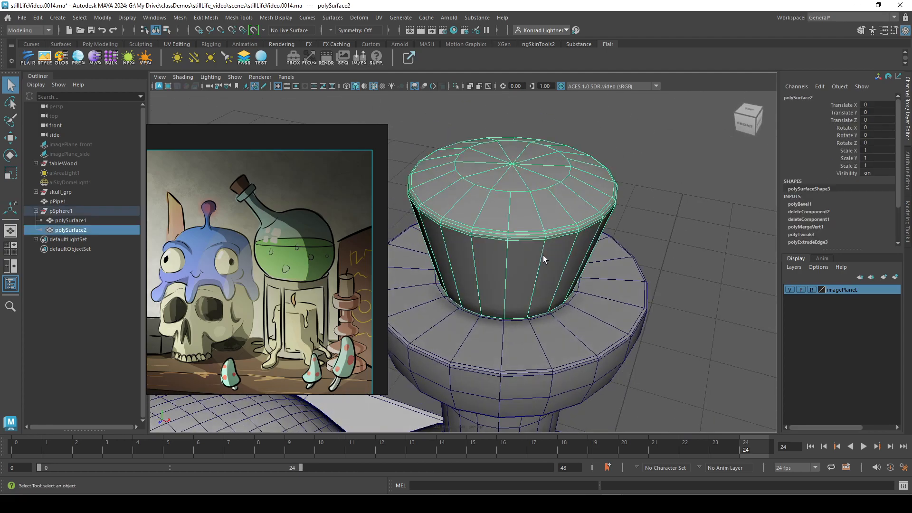
pyautogui.click(644, 213)
pyautogui.keyDown('alt'); pyautogui.moveTo(644, 213); pyautogui.dragTo(549, 117); pyautogui.keyUp('alt')
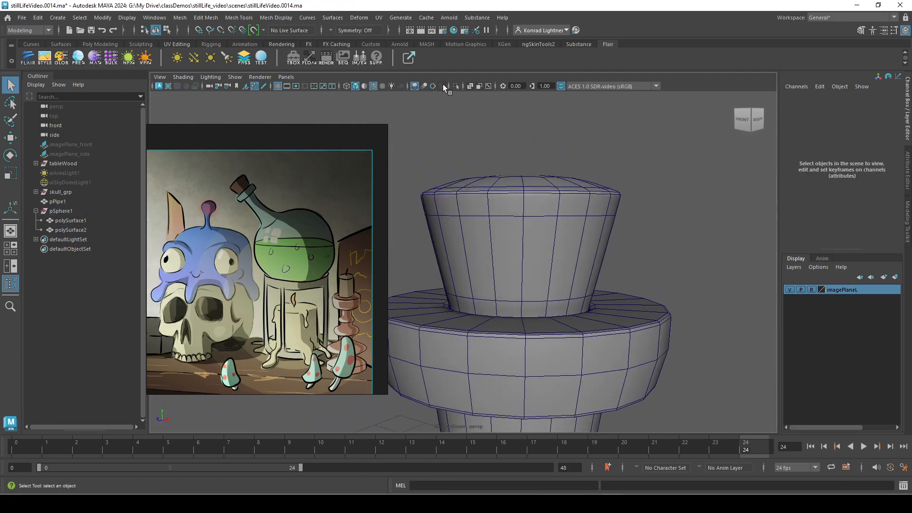
pyautogui.click(375, 87)
pyautogui.moveTo(652, 188)
pyautogui.keyDown('alt'); pyautogui.mouseDown()
pyautogui.moveTo(644, 227)
pyautogui.moveTo(661, 200)
pyautogui.moveTo(635, 193)
pyautogui.moveTo(688, 202)
pyautogui.mouseUp(); pyautogui.keyUp('alt')
pyautogui.keyDown('alt'); pyautogui.moveTo(689, 202); pyautogui.dragTo(499, 216, button='right'); pyautogui.keyUp('alt')
# Isolate the cork in the viewport and bring its open underside into view.
pyautogui.click(489, 254)
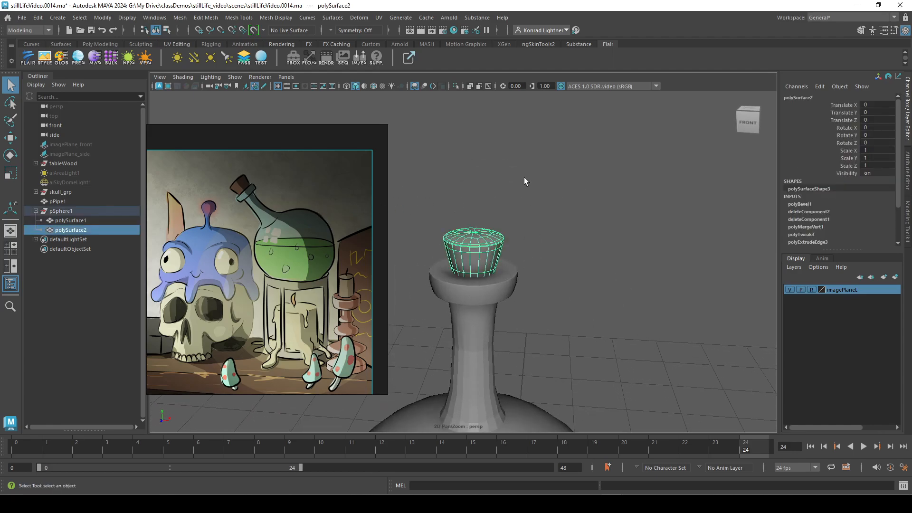
pyautogui.click(456, 85)
pyautogui.keyDown('alt'); pyautogui.moveTo(447, 316); pyautogui.dragTo(508, 328, button='right'); pyautogui.keyUp('alt')
pyautogui.keyDown('alt'); pyautogui.moveTo(508, 342); pyautogui.dragTo(500, 286); pyautogui.keyUp('alt')
pyautogui.keyDown('alt'); pyautogui.moveTo(493, 357); pyautogui.dragTo(470, 217, button='middle'); pyautogui.keyUp('alt')
pyautogui.keyDown('alt'); pyautogui.moveTo(470, 218); pyautogui.dragTo(504, 238, button='right'); pyautogui.keyUp('alt')
pyautogui.keyDown('alt'); pyautogui.moveTo(489, 224); pyautogui.dragTo(506, 270, button='middle'); pyautogui.keyUp('alt')
# Extrude the cork's bottom border edges and scale them inward to start the bottom cap.
pyautogui.moveTo(495, 222); pyautogui.dragTo(494, 156, button='right')
pyautogui.doubleClick(503, 252)
pyautogui.keyDown('shift'); pyautogui.moveTo(619, 205); pyautogui.dragTo(617, 234, button='right'); pyautogui.keyUp('shift')
pyautogui.press('e')
pyautogui.press('r')
pyautogui.moveTo(496, 299); pyautogui.dragTo(477, 304)
pyautogui.press('1')
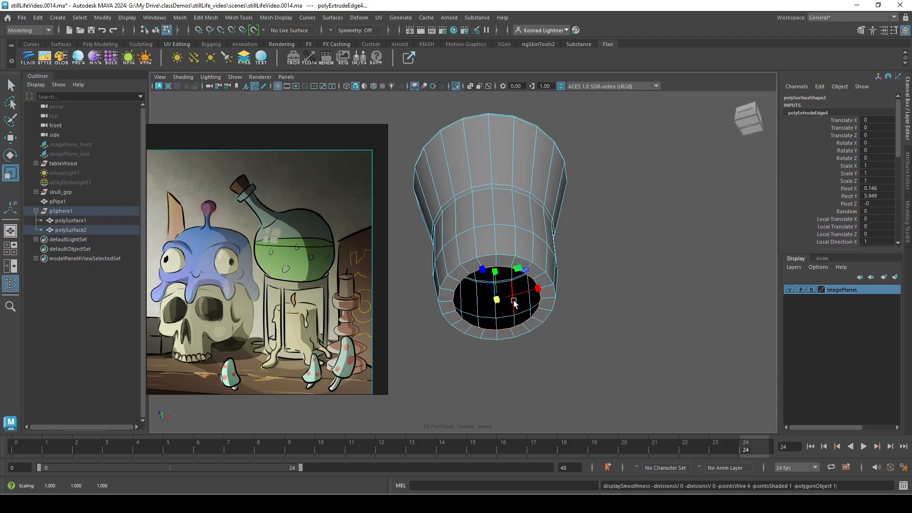
# Lower the cork's inner bottom loop slightly, and extrude and merge it to the center to close the underside.
pyautogui.press('w')
pyautogui.moveTo(495, 271); pyautogui.dragTo(495, 319)
pyautogui.press('r')
pyautogui.hotkey('ctrl', 'e')
pyautogui.press('e')
pyautogui.press('r')
pyautogui.keyDown('shift'); pyautogui.moveTo(551, 308); pyautogui.dragTo(541, 221, button='right'); pyautogui.keyUp('shift')
# Delete every other spoke edge in the inner circle of the cork's underside to turn the triangles into quads.
pyautogui.keyDown('alt'); pyautogui.moveTo(475, 346); pyautogui.dragTo(494, 343, button='right'); pyautogui.keyUp('alt')
pyautogui.keyDown('alt'); pyautogui.moveTo(494, 343); pyautogui.dragTo(498, 313); pyautogui.keyUp('alt')
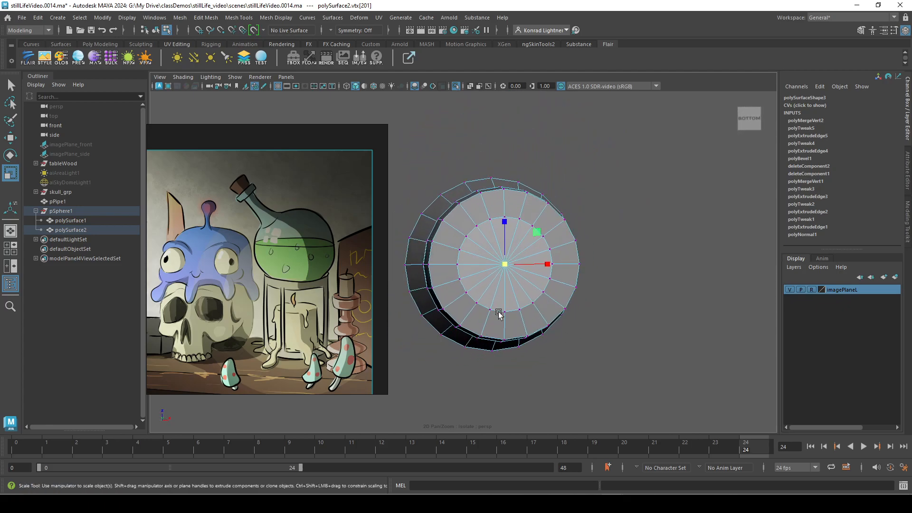
pyautogui.keyDown('alt'); pyautogui.moveTo(498, 312); pyautogui.dragTo(523, 316, button='right'); pyautogui.keyUp('alt')
pyautogui.keyDown('alt'); pyautogui.moveTo(523, 315); pyautogui.dragTo(506, 322, button='middle'); pyautogui.keyUp('alt')
pyautogui.moveTo(511, 222); pyautogui.dragTo(514, 200, button='right')
pyautogui.click(457, 250)
pyautogui.keyDown('shift'); pyautogui.click(430, 258); pyautogui.keyUp('shift')
pyautogui.keyDown('alt'); pyautogui.moveTo(414, 317); pyautogui.dragTo(457, 306, button='middle'); pyautogui.keyUp('alt')
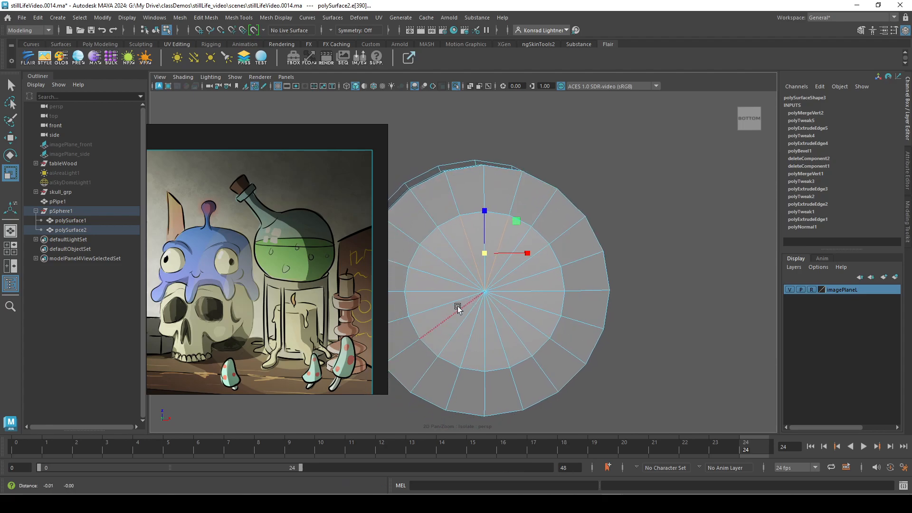
pyautogui.keyDown('shift'); pyautogui.click(445, 291); pyautogui.keyUp('shift')
pyautogui.keyDown('shift'); pyautogui.click(467, 340); pyautogui.keyUp('shift')
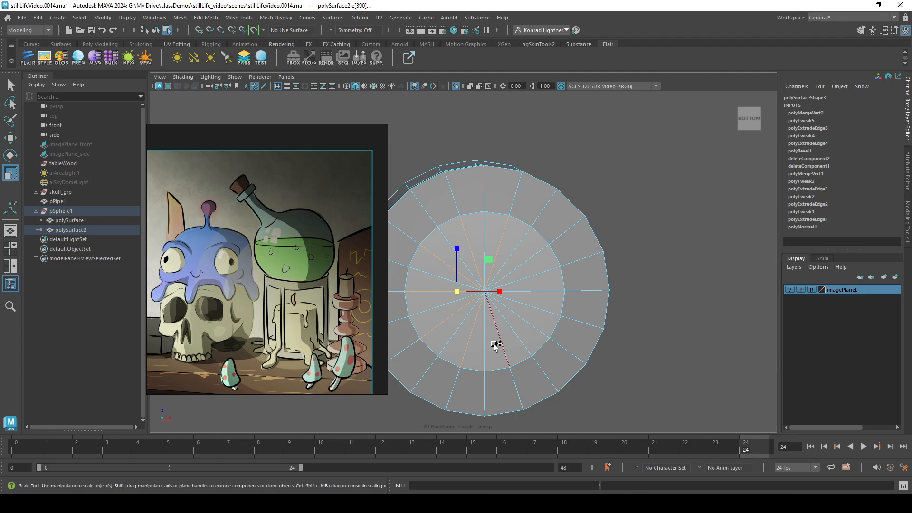
pyautogui.keyDown('shift'); pyautogui.click(531, 329); pyautogui.keyUp('shift')
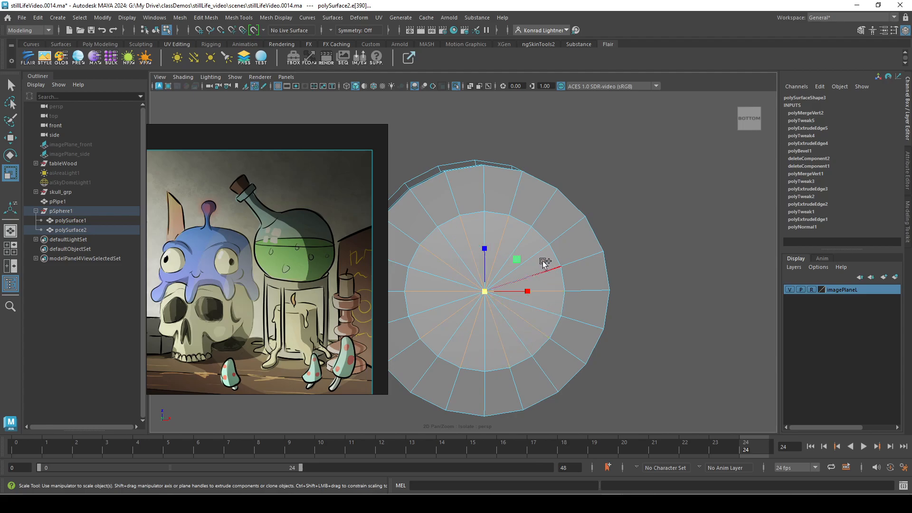
pyautogui.press('Delete')
# Bevel the cork's bottom rim edge loop with a fraction of 0.1 and 2 segments.
pyautogui.moveTo(535, 214); pyautogui.dragTo(572, 199, button='right')
pyautogui.keyDown('alt'); pyautogui.moveTo(566, 205); pyautogui.dragTo(480, 220, button='right'); pyautogui.keyUp('alt')
pyautogui.keyDown('alt'); pyautogui.moveTo(481, 220); pyautogui.dragTo(496, 281); pyautogui.keyUp('alt')
pyautogui.keyDown('alt'); pyautogui.moveTo(496, 281); pyautogui.dragTo(495, 324, button='right'); pyautogui.keyUp('alt')
pyautogui.moveTo(501, 222); pyautogui.dragTo(502, 197, button='right')
pyautogui.doubleClick(475, 373)
pyautogui.keyDown('alt'); pyautogui.moveTo(565, 376); pyautogui.dragTo(537, 373, button='right'); pyautogui.keyUp('alt')
pyautogui.keyDown('shift'); pyautogui.moveTo(504, 309); pyautogui.dragTo(551, 319, button='right'); pyautogui.keyUp('shift')
pyautogui.click(667, 273)
pyautogui.write('.1')
pyautogui.press('Return')
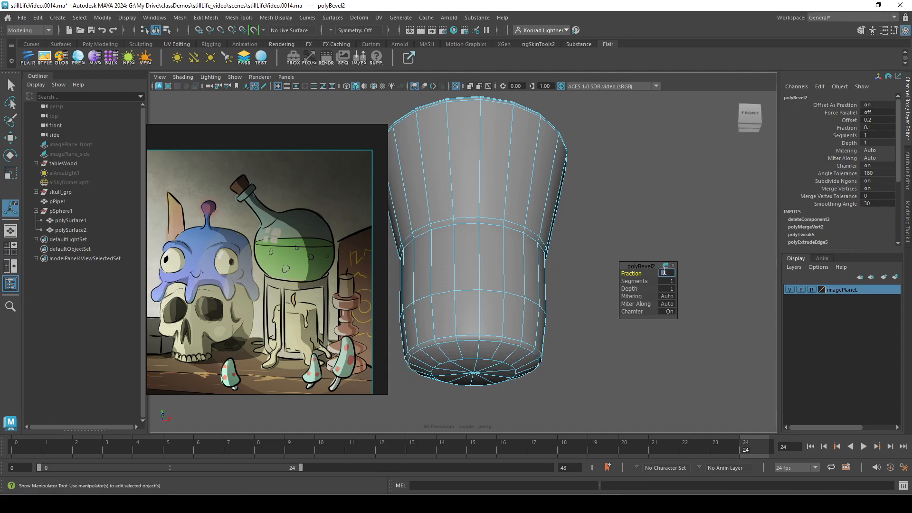
pyautogui.write('2')
pyautogui.press('Return')
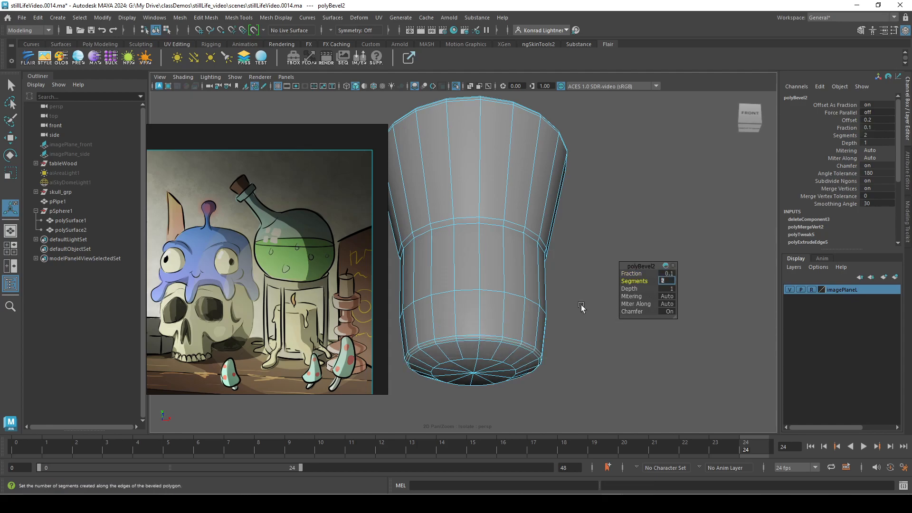
# Turn on the smooth preview for the cork in object mode and end its isolation to show the whole flask.
pyautogui.moveTo(430, 237); pyautogui.dragTo(468, 214, button='right')
pyautogui.keyDown('alt'); pyautogui.moveTo(468, 213); pyautogui.dragTo(468, 297); pyautogui.keyUp('alt')
pyautogui.press('3')
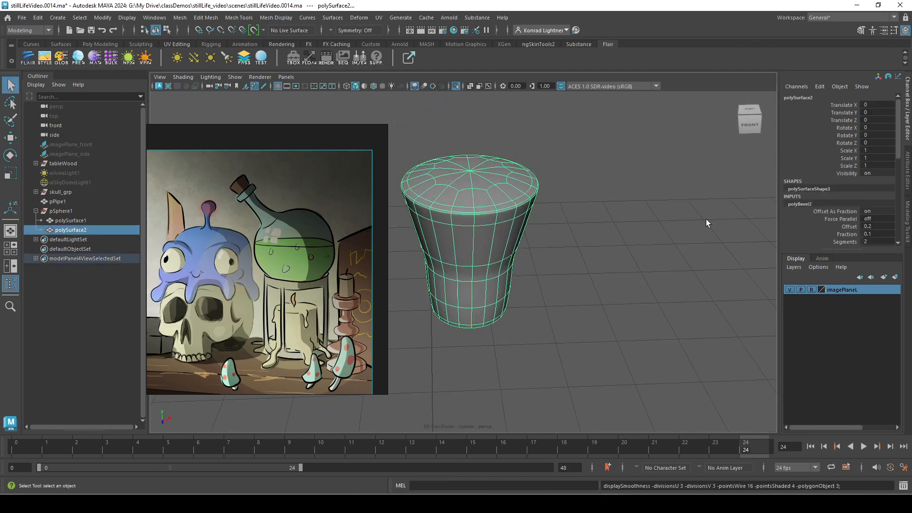
pyautogui.click(457, 85)
pyautogui.keyDown('alt'); pyautogui.moveTo(612, 224); pyautogui.dragTo(511, 262, button='right'); pyautogui.keyUp('alt')
pyautogui.keyDown('alt'); pyautogui.moveTo(511, 263); pyautogui.dragTo(507, 243); pyautogui.keyUp('alt')
pyautogui.click(487, 257)
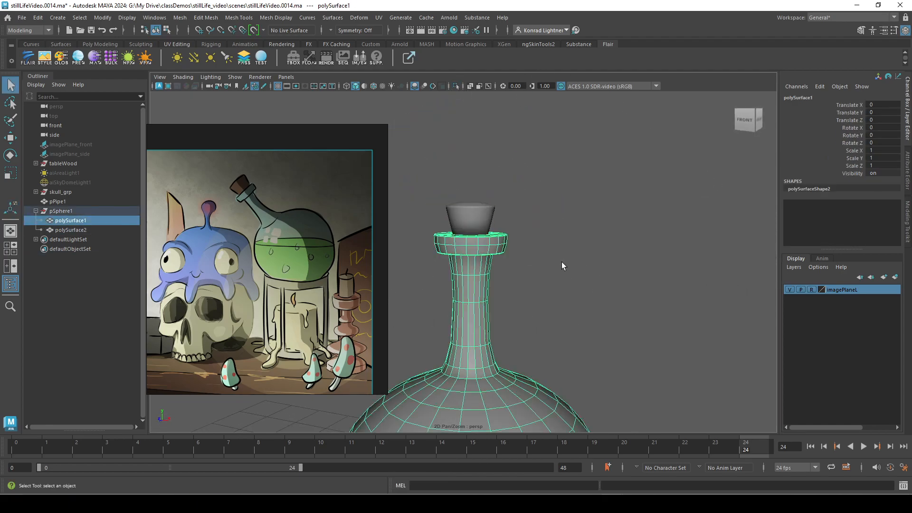
pyautogui.click(560, 264)
pyautogui.keyDown('alt'); pyautogui.moveTo(568, 252); pyautogui.dragTo(541, 261, button='right'); pyautogui.keyUp('alt')
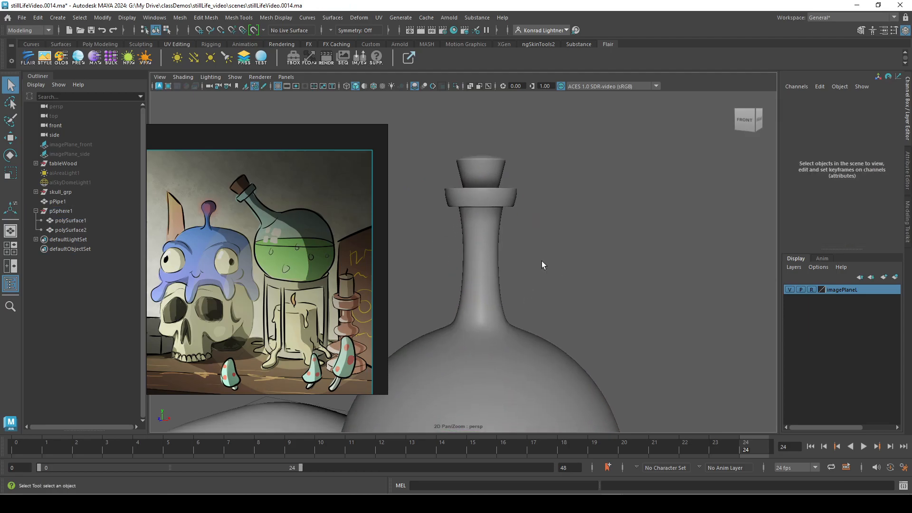
# In wireframe display, select the cork's top vertices and move them down to shorten the part above the neck.
pyautogui.press('4')
pyautogui.keyDown('alt'); pyautogui.moveTo(641, 293); pyautogui.dragTo(570, 295); pyautogui.keyUp('alt')
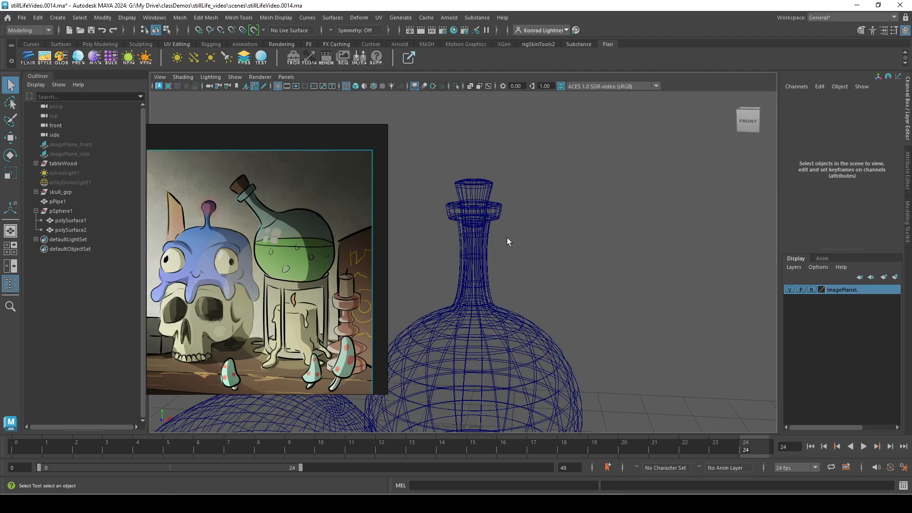
pyautogui.keyDown('alt'); pyautogui.moveTo(489, 223); pyautogui.dragTo(474, 279, button='right'); pyautogui.keyUp('alt')
pyautogui.keyDown('alt'); pyautogui.moveTo(478, 275); pyautogui.dragTo(488, 233, button='middle'); pyautogui.keyUp('alt')
pyautogui.keyDown('alt'); pyautogui.moveTo(461, 261); pyautogui.dragTo(579, 195, button='right'); pyautogui.keyUp('alt')
pyautogui.moveTo(514, 186); pyautogui.dragTo(483, 187, button='right')
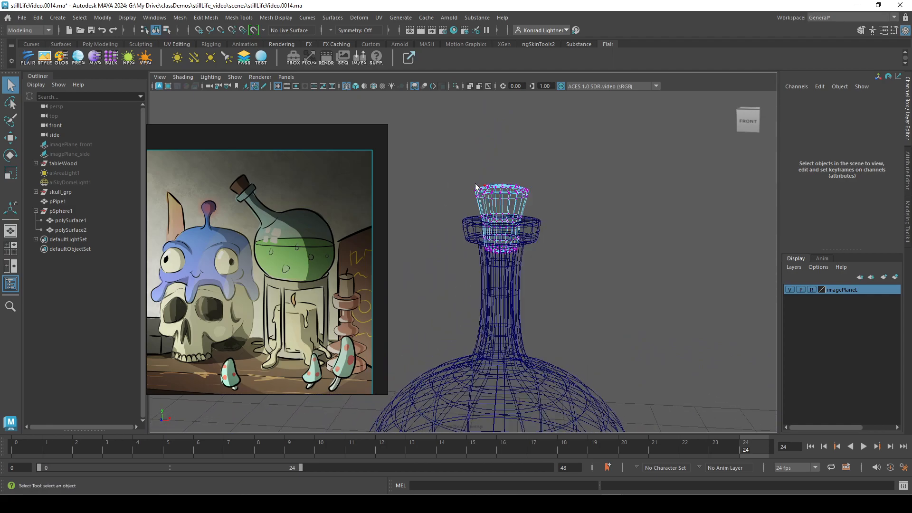
pyautogui.keyDown('alt'); pyautogui.moveTo(449, 189); pyautogui.dragTo(443, 180); pyautogui.keyUp('alt')
pyautogui.moveTo(567, 199); pyautogui.dragTo(568, 198)
pyautogui.press('w')
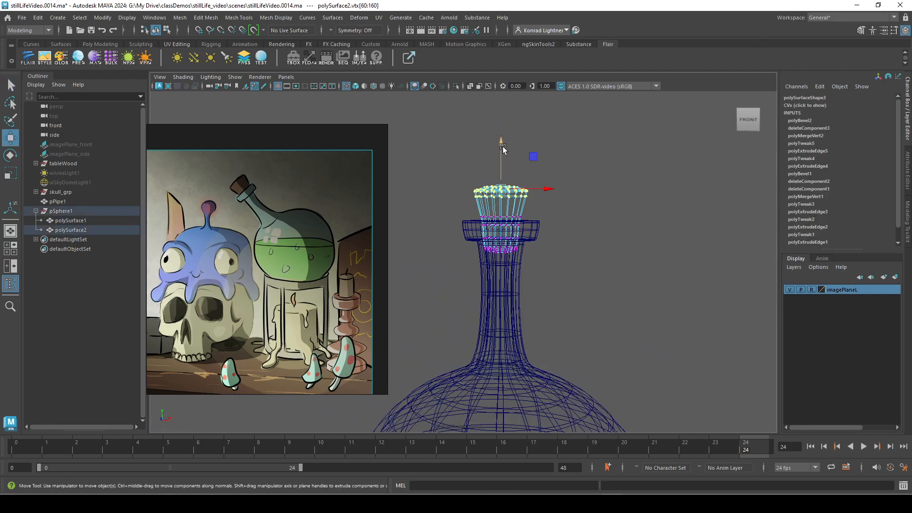
pyautogui.moveTo(503, 155); pyautogui.dragTo(503, 157)
# Return to object mode and shaded display, and check the cork's proportions against the whole flask.
pyautogui.moveTo(520, 205); pyautogui.dragTo(604, 161, button='right')
pyautogui.click(612, 312)
pyautogui.keyDown('alt'); pyautogui.moveTo(612, 312); pyautogui.dragTo(512, 318, button='right'); pyautogui.keyUp('alt')
pyautogui.keyDown('alt'); pyautogui.moveTo(511, 318); pyautogui.dragTo(522, 249, button='middle'); pyautogui.keyUp('alt')
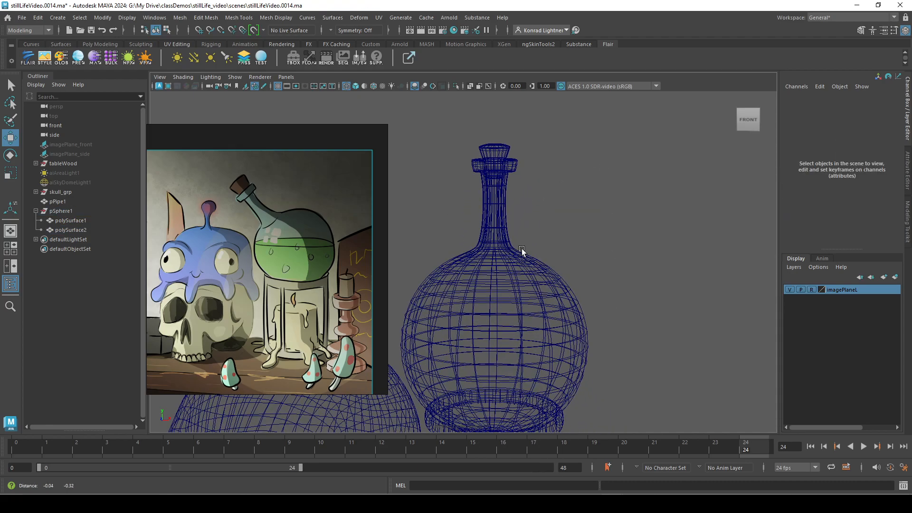
pyautogui.scroll(2, 521, 252)
pyautogui.press('5')
pyautogui.moveTo(520, 253)
pyautogui.keyDown('alt'); pyautogui.mouseDown()
pyautogui.moveTo(564, 248)
pyautogui.moveTo(501, 277)
pyautogui.moveTo(538, 273)
pyautogui.moveTo(521, 290)
pyautogui.moveTo(534, 261)
pyautogui.mouseUp(); pyautogui.keyUp('alt')
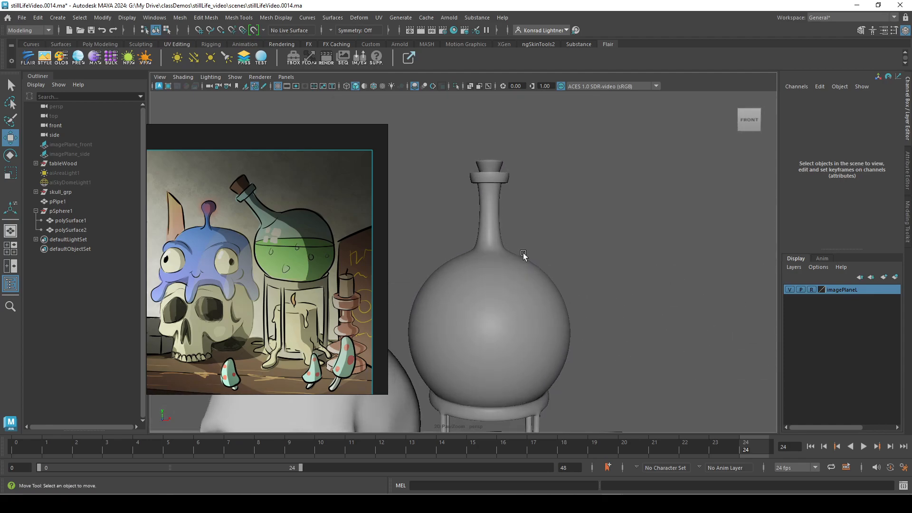